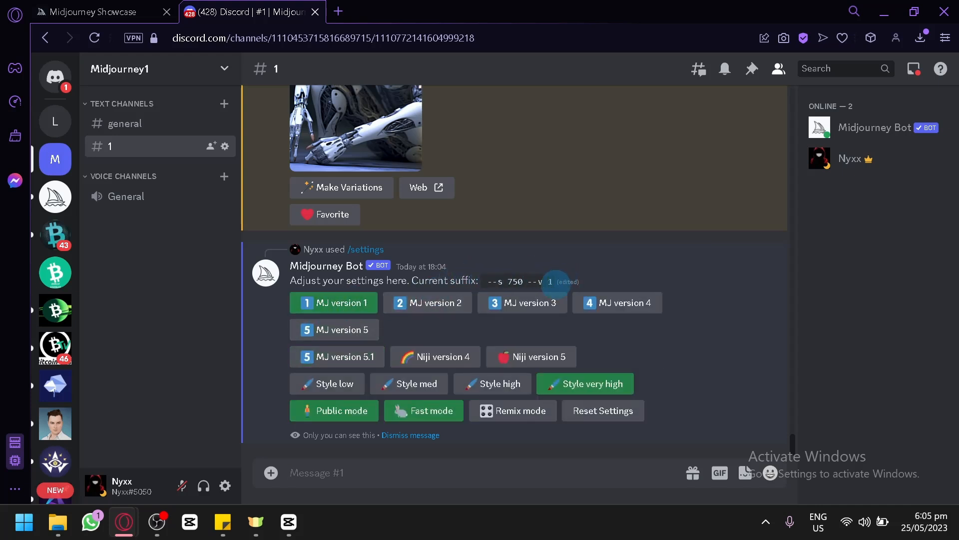
Switch the Midjourney model to MJ version 5 in the settings message.
left_click_drag(555, 283, 483, 281)
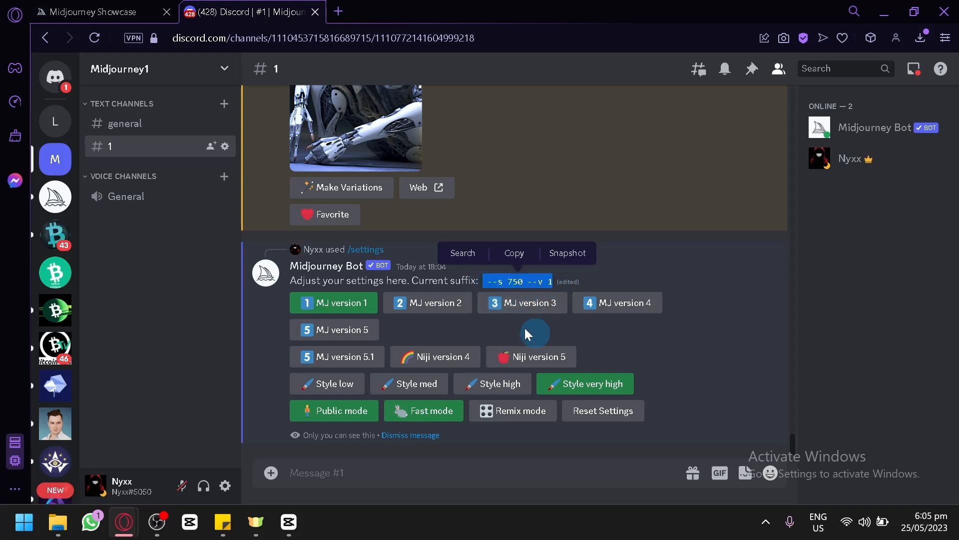
left_click(487, 320)
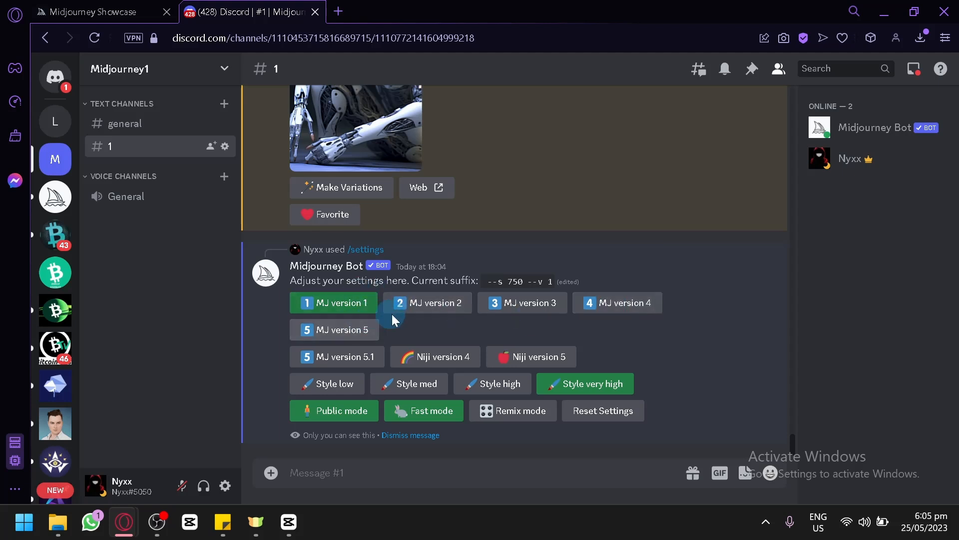
left_click(337, 331)
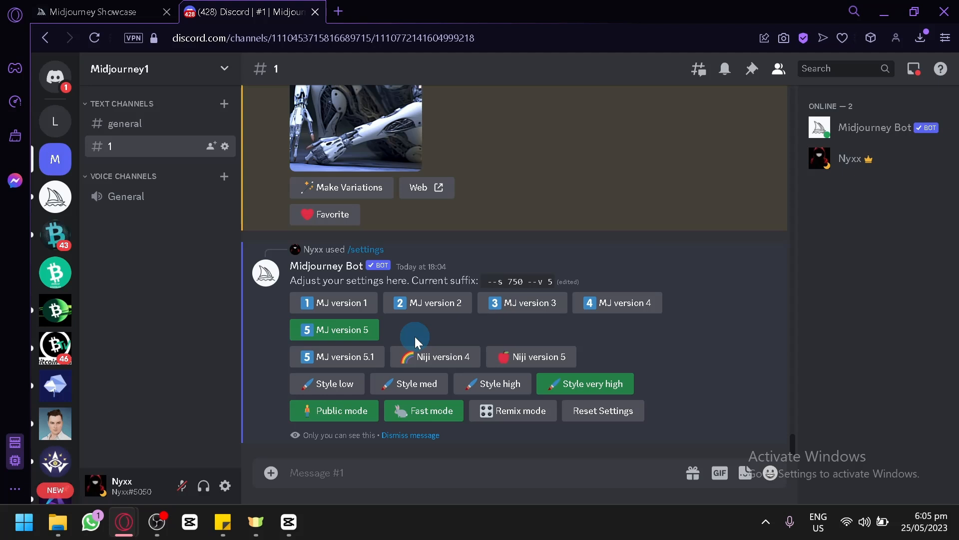
left_click(397, 472)
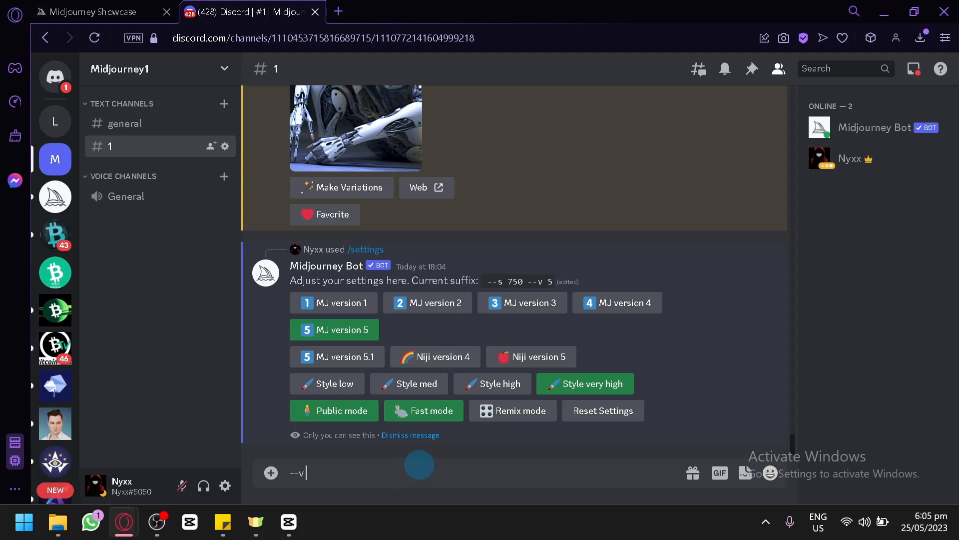
type("--v 5\\\\\\\\\\\\\\\\\\\\")
key("BackSpace")
key("BackSpace")
key("BackSpace")
key("BackSpace")
key("BackSpace")
key("BackSpace")
Reset the Midjourney settings and select MJ version 5 with Style very high.
left_click(348, 335)
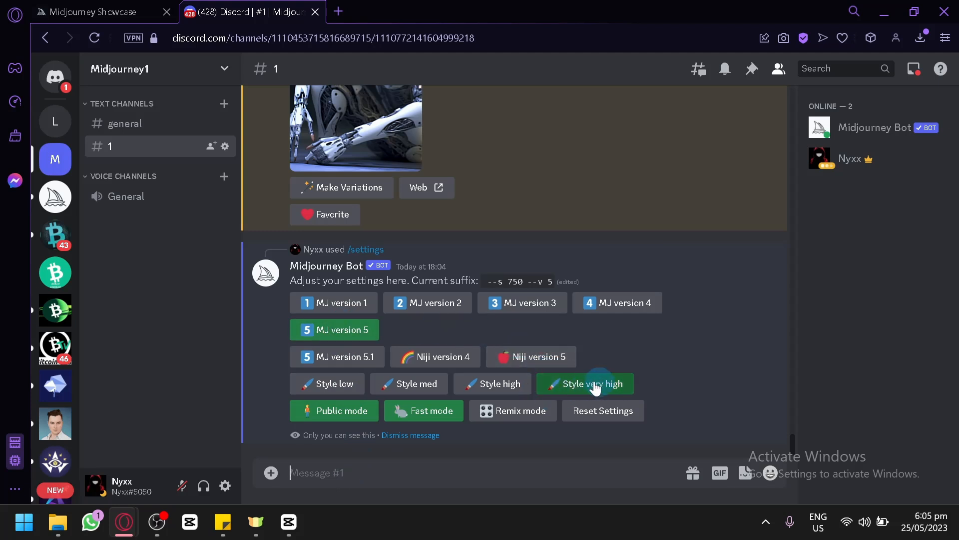
left_click(331, 415)
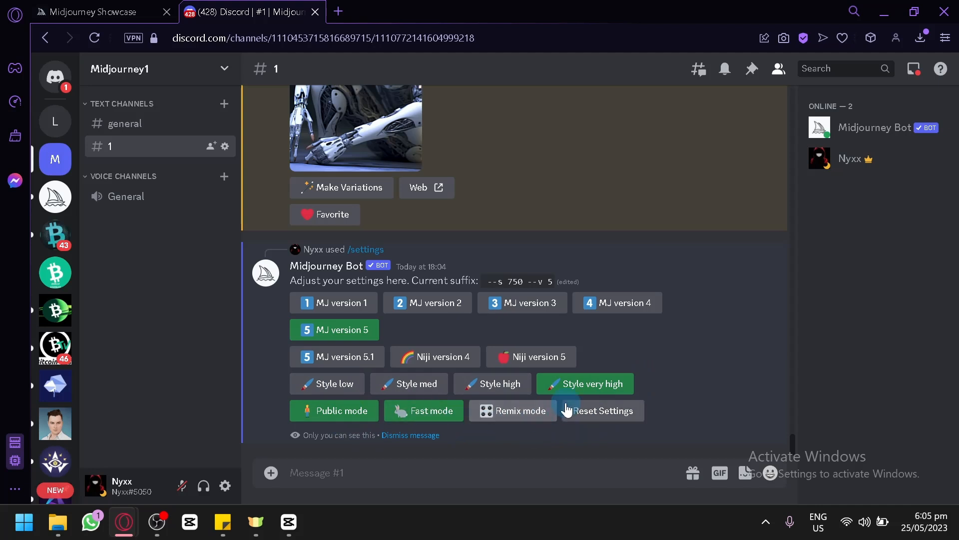
left_click(602, 409)
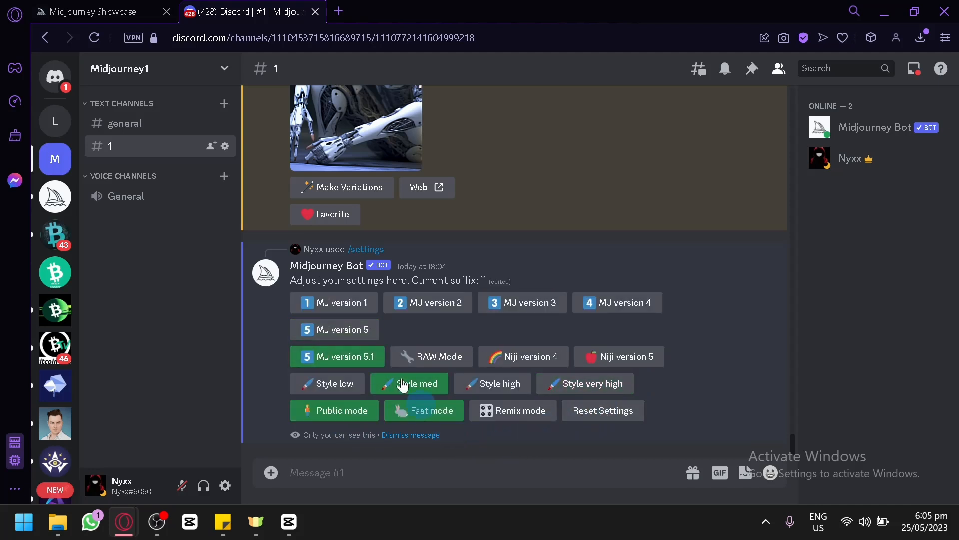
left_click(342, 332)
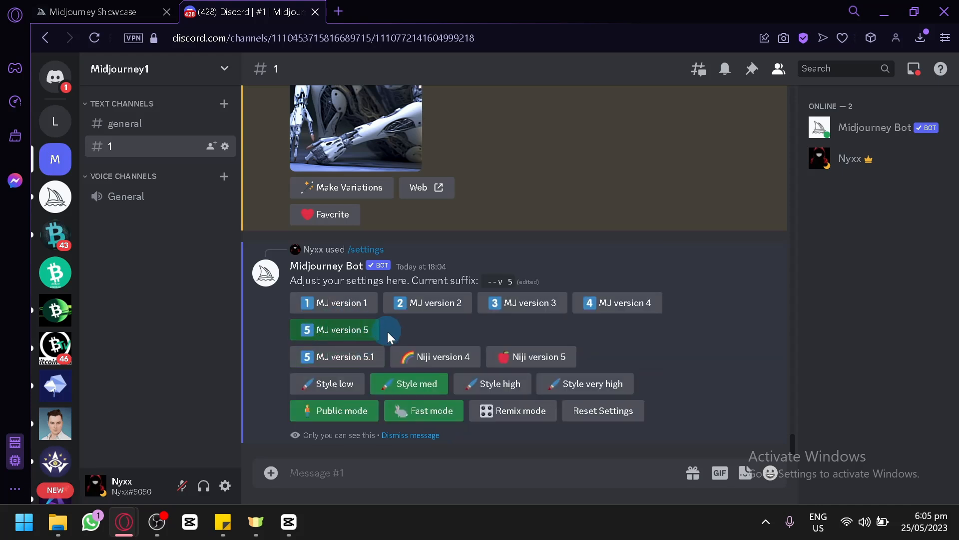
left_click(594, 384)
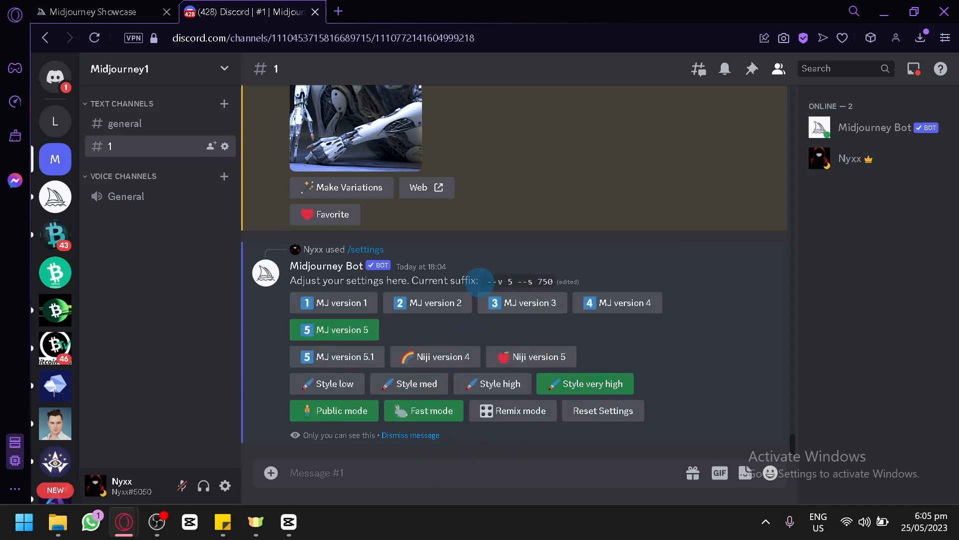
Run the /imagine command in the channel with the prompt "32- bit isometric sun".
left_click_drag(482, 280, 552, 280)
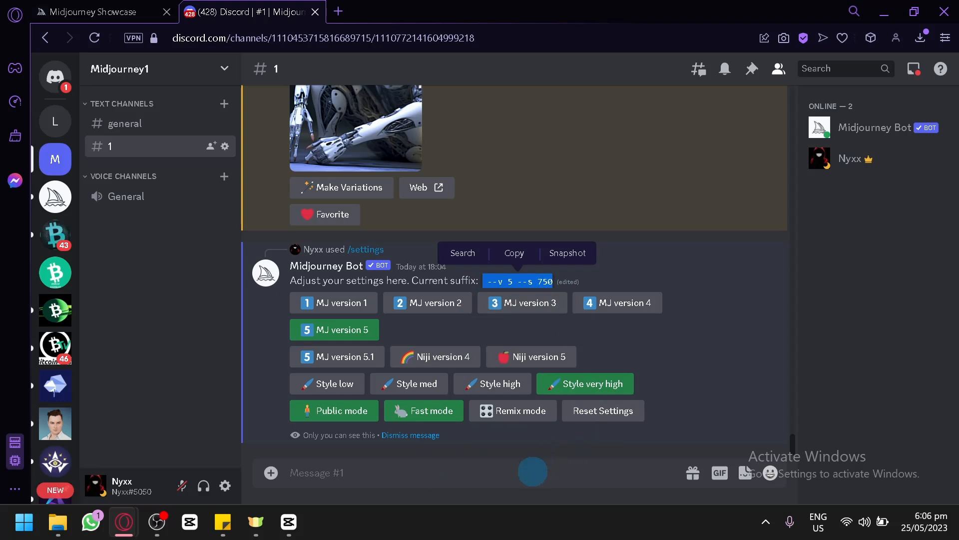
left_click(533, 471)
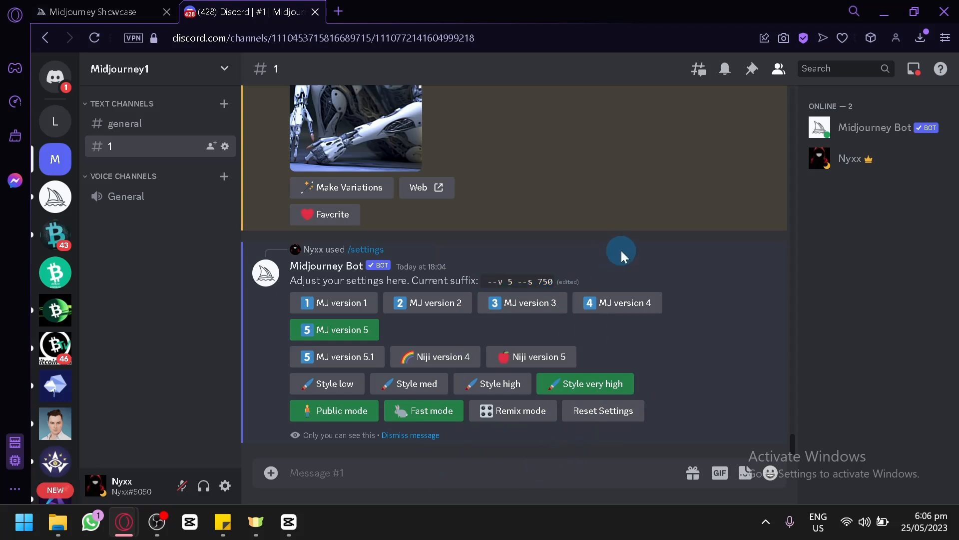
type("/im")
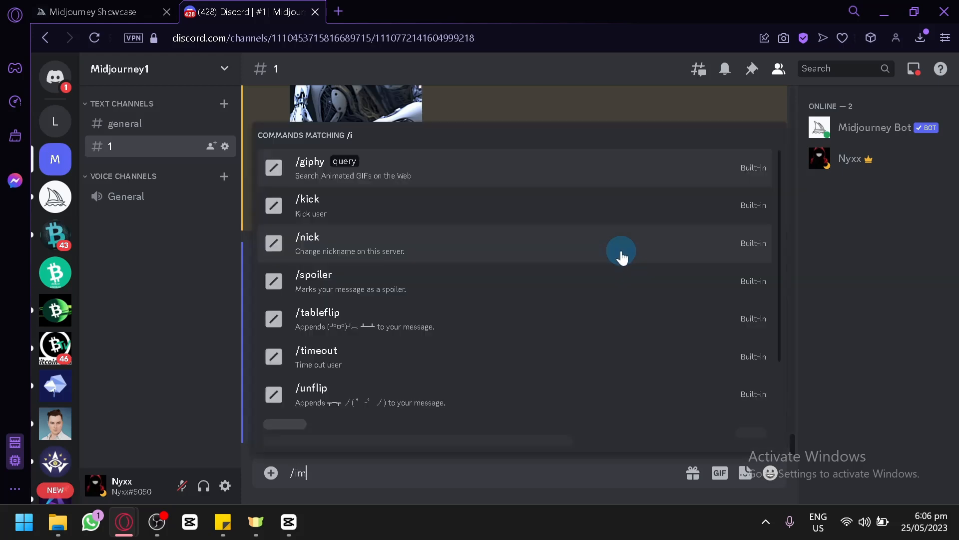
key("Tab")
key("ctrl+a")
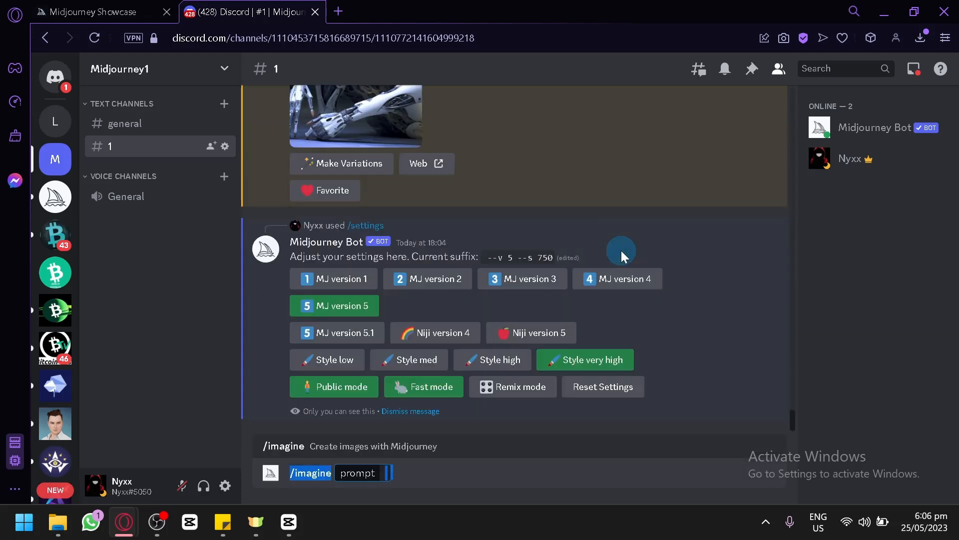
left_click(383, 472)
type("32- bit isometric")
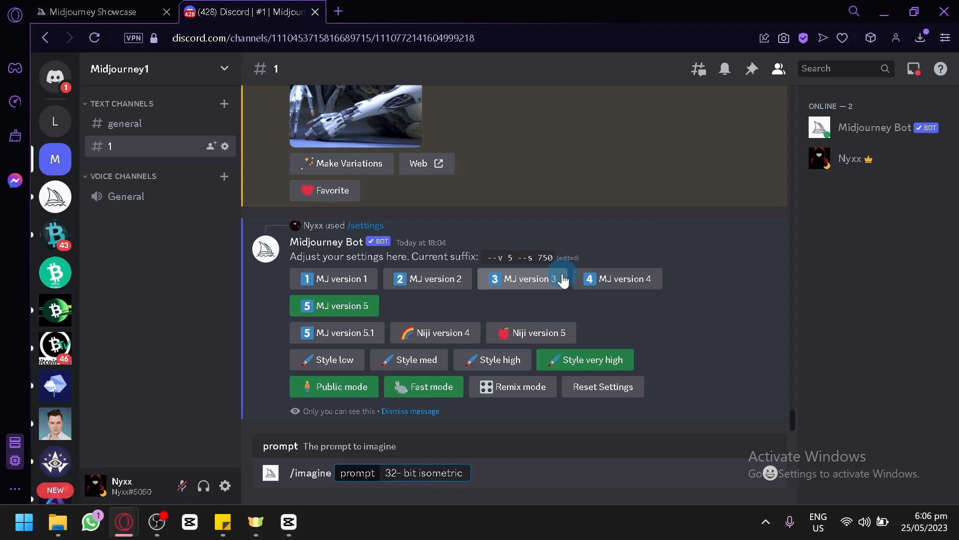
type("sun")
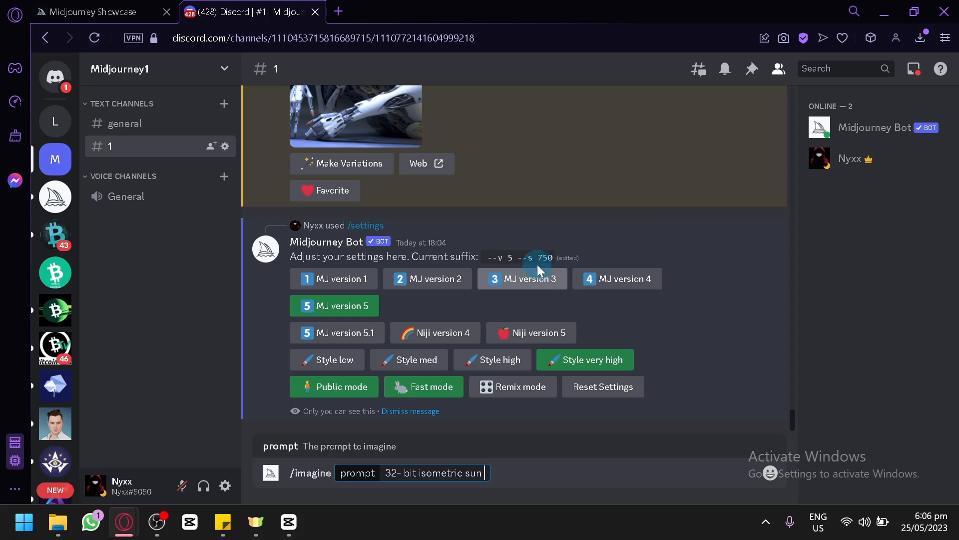
key("Return")
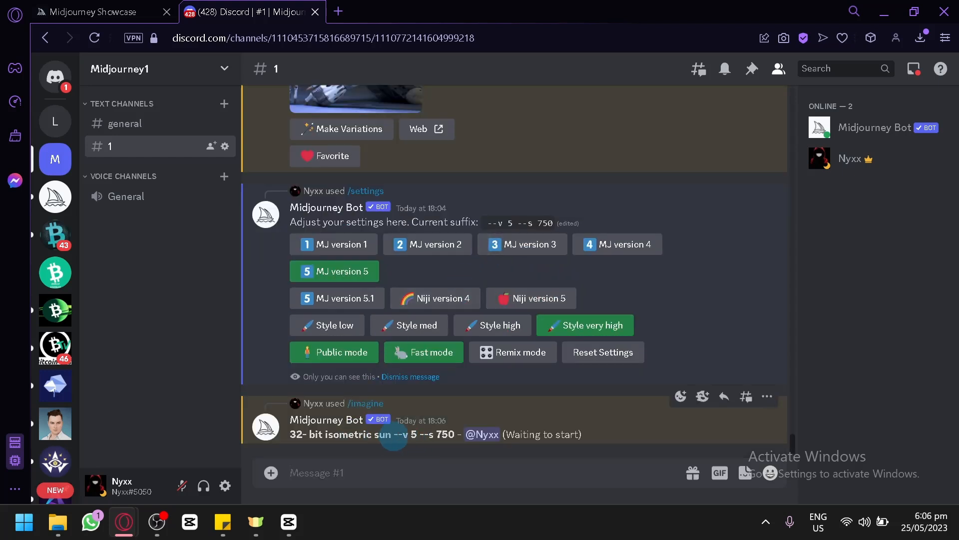
left_click_drag(394, 434, 445, 445)
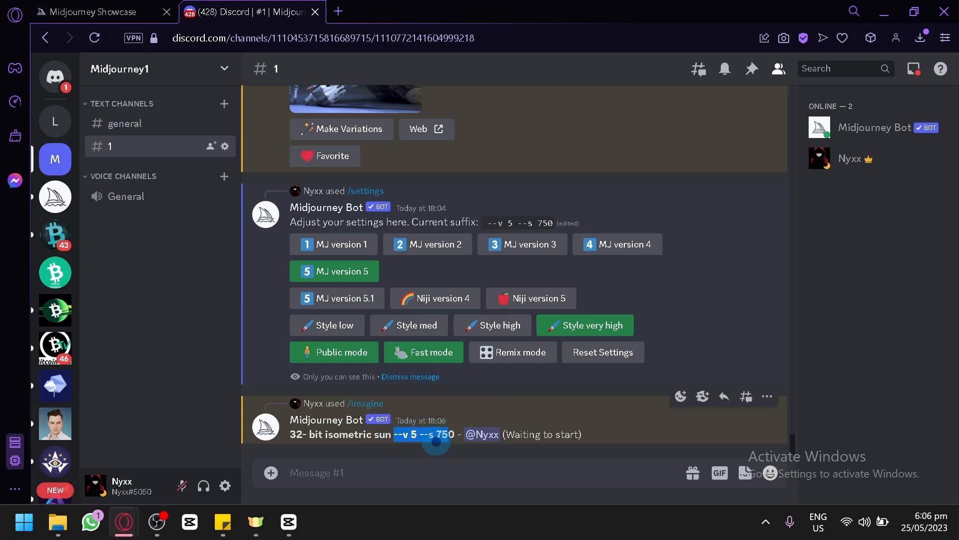
left_click(543, 422)
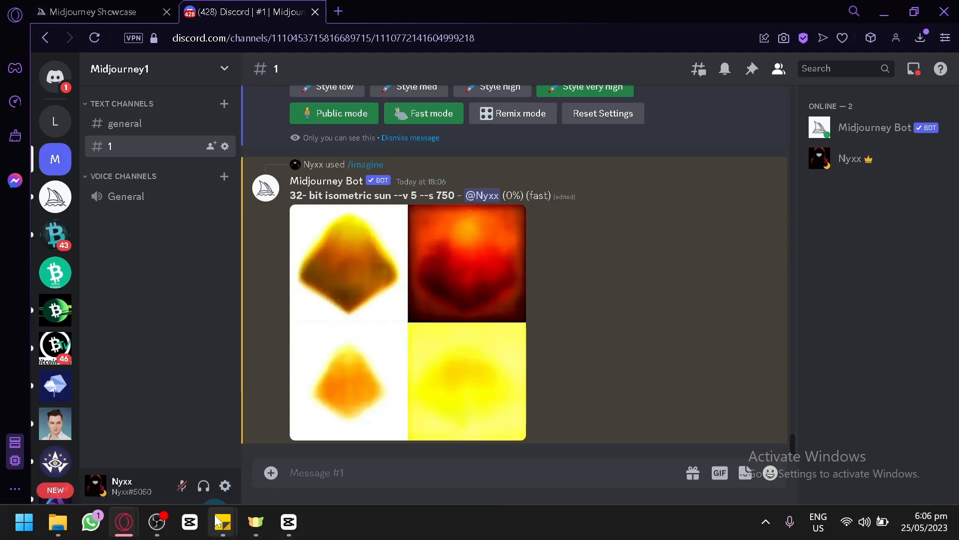
Switch to the sticky note and go through its list of Midjourney parameters, from --ar down to --c.
mouse_move(223, 519)
left_click(268, 422)
left_click(193, 228)
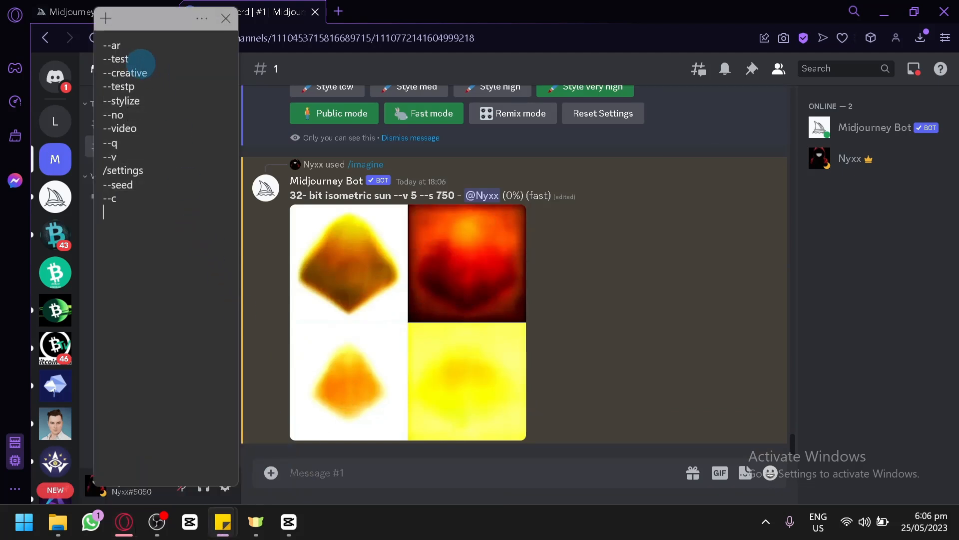
left_click_drag(128, 45, 94, 36)
left_click(166, 66)
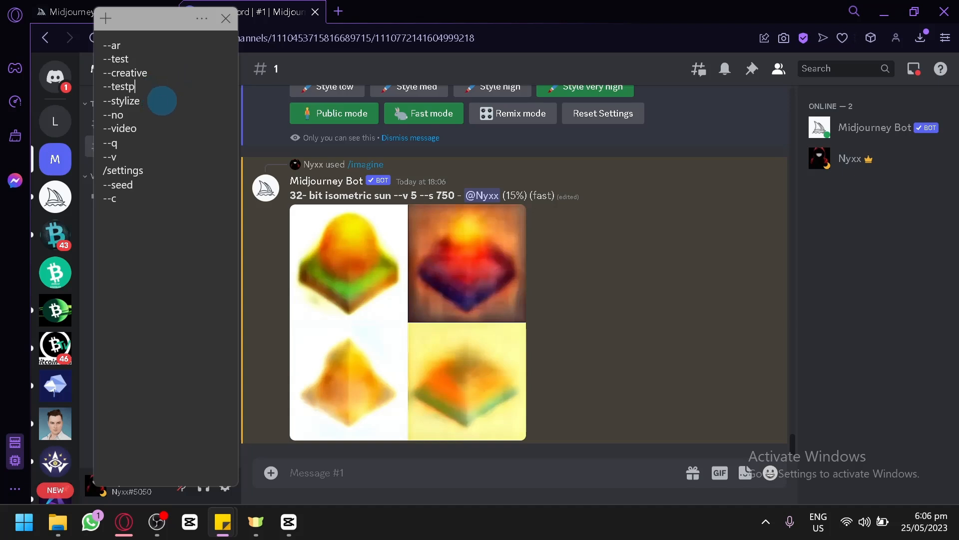
left_click(138, 116)
left_click(143, 128)
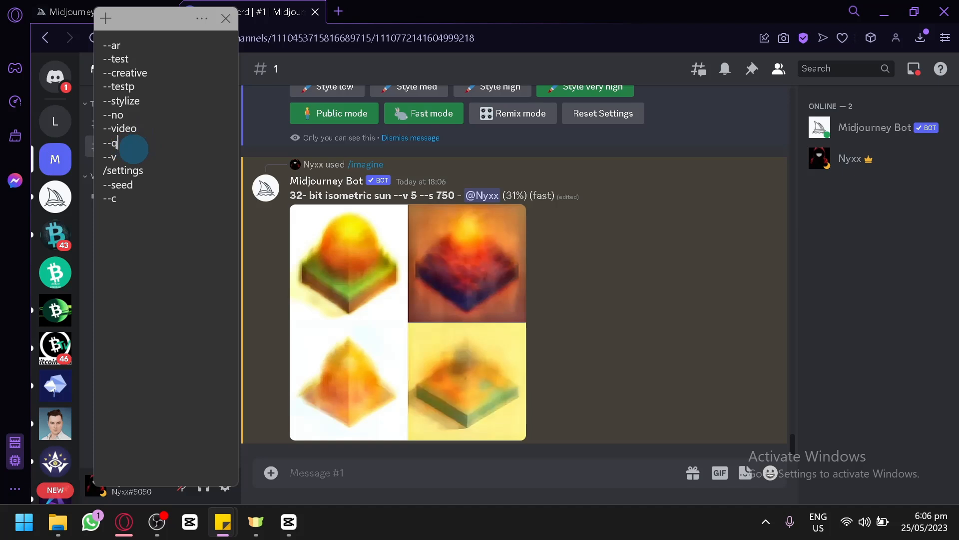
left_click(154, 158)
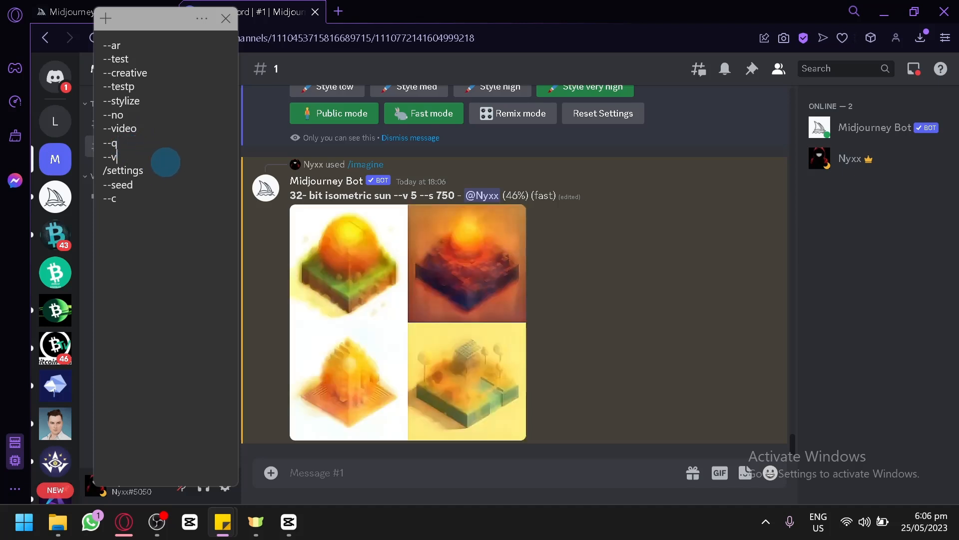
left_click(161, 189)
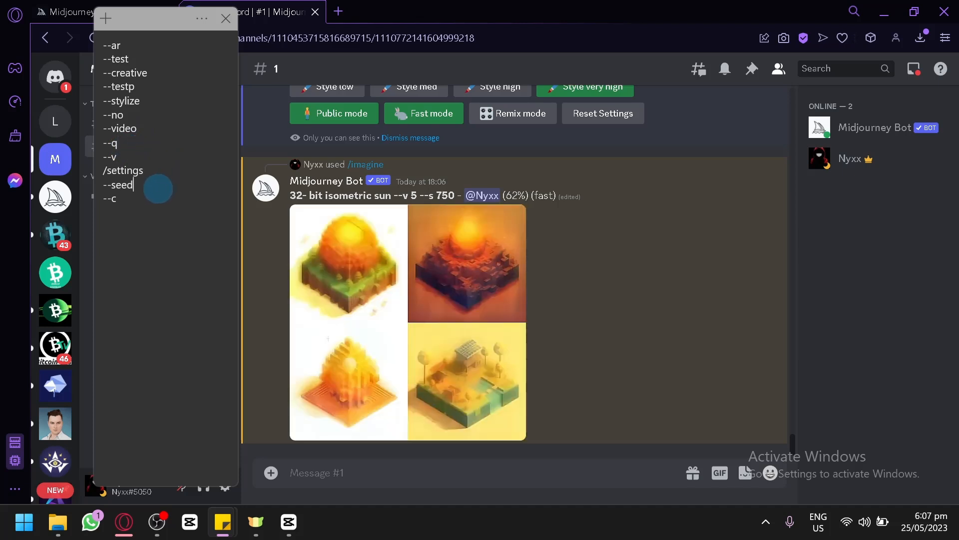
left_click(168, 211)
left_click_drag(168, 212, 102, 36)
left_click(173, 244)
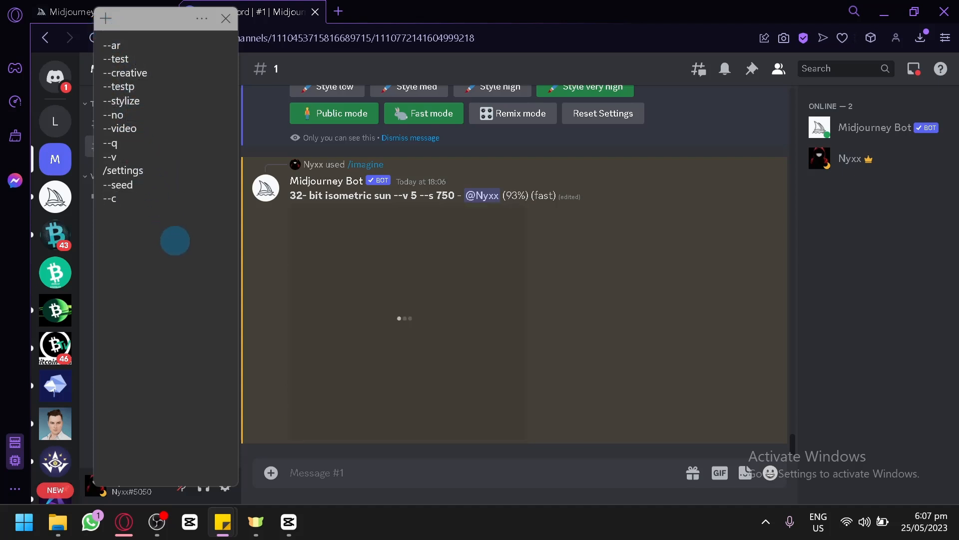
Return to Discord, view the generated isometric sun grid enlarged, and upscale its fourth image.
left_click(605, 331)
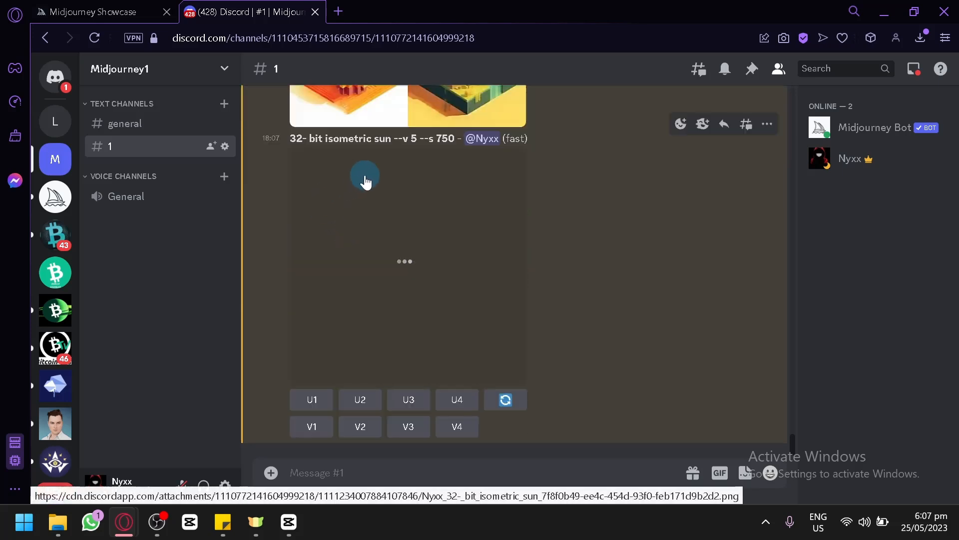
left_click(464, 266)
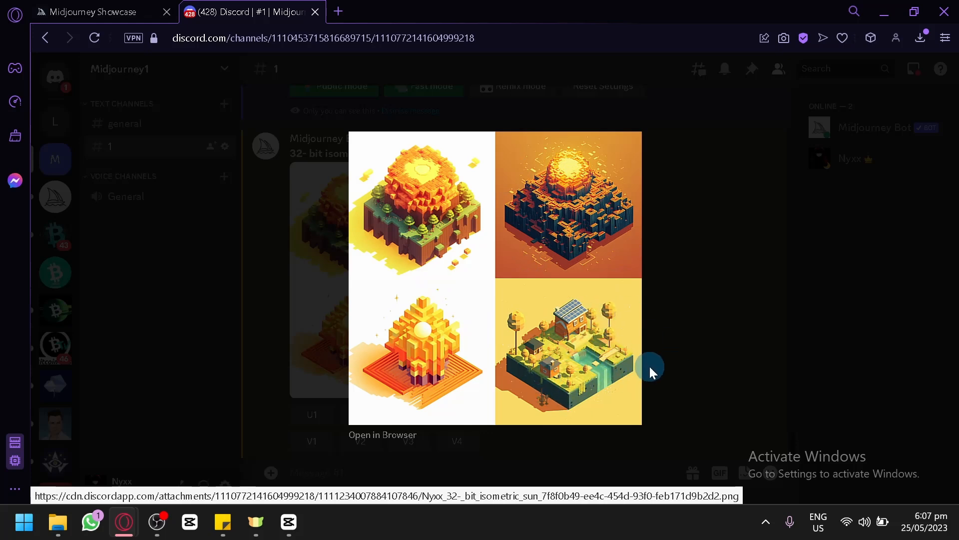
left_click(694, 270)
left_click(457, 414)
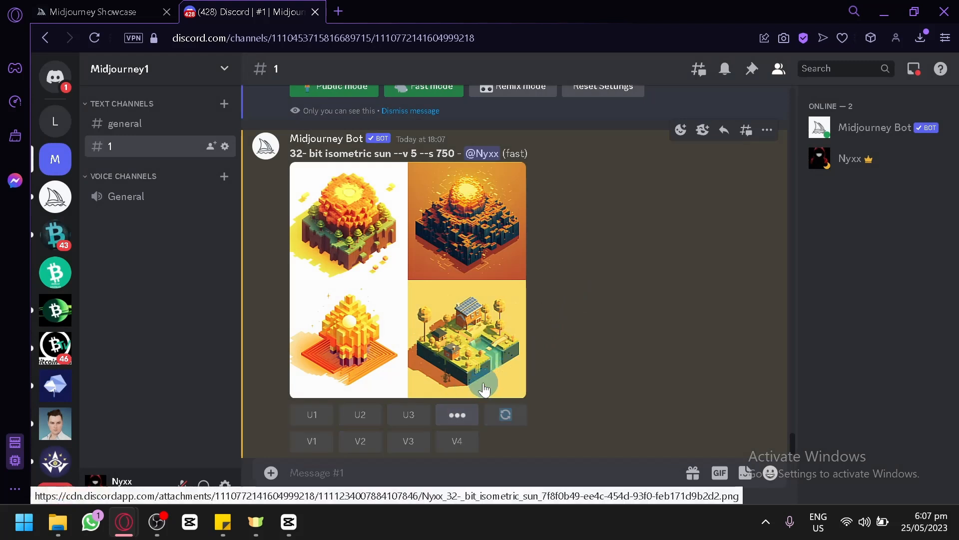
scroll(501, 363, "down", 3)
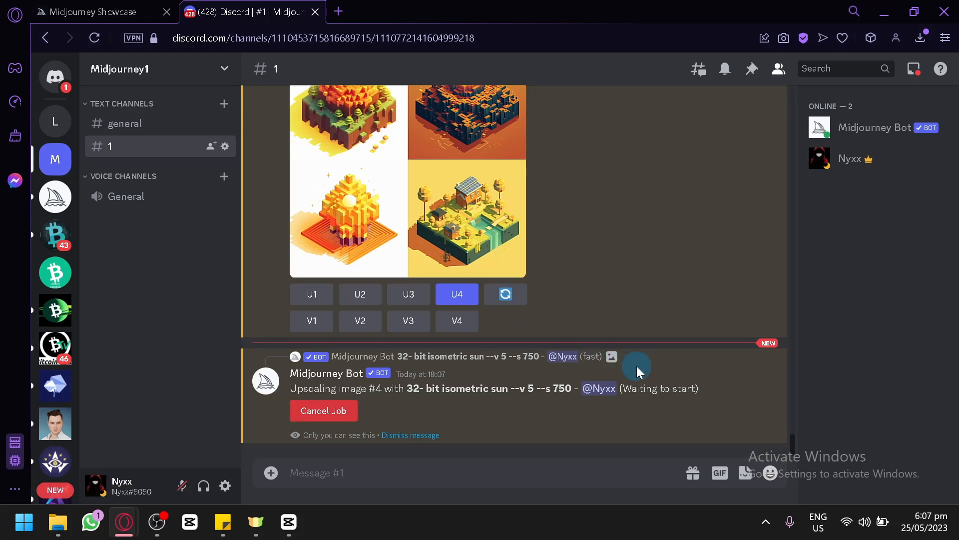
left_click_drag(511, 388, 622, 259)
left_click(623, 260)
Switch the model to MJ version 5.1 in the Midjourney settings message.
scroll(597, 260, "up", 7)
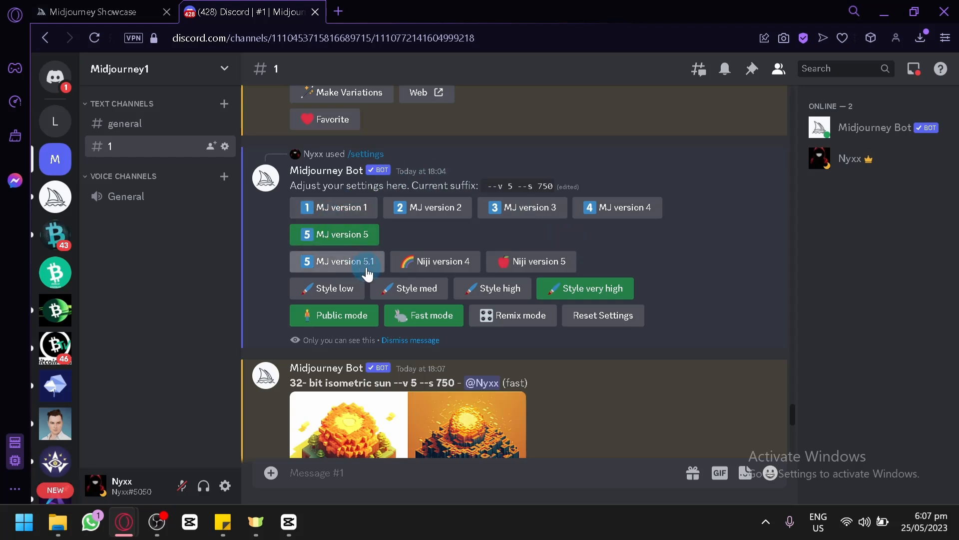
left_click(367, 273)
left_click(429, 261)
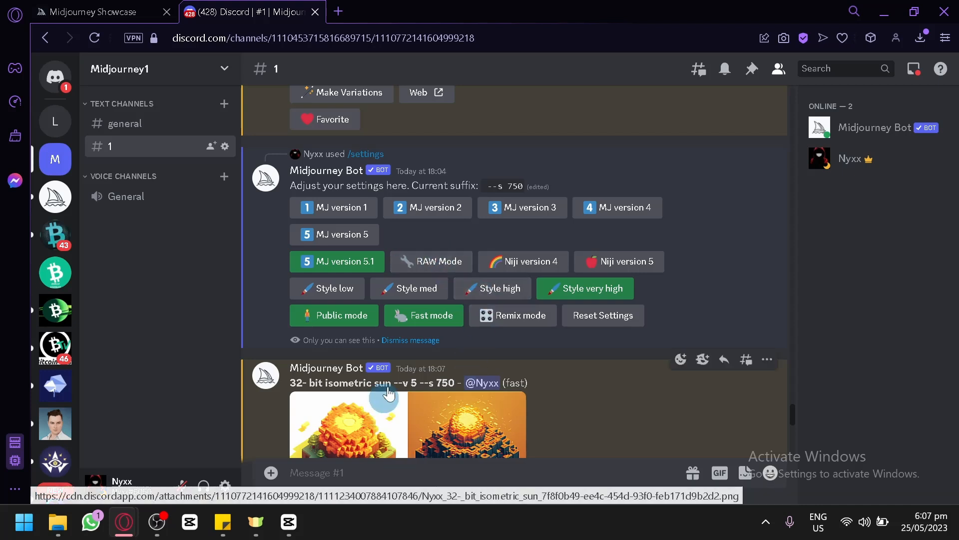
left_click_drag(392, 383, 374, 406)
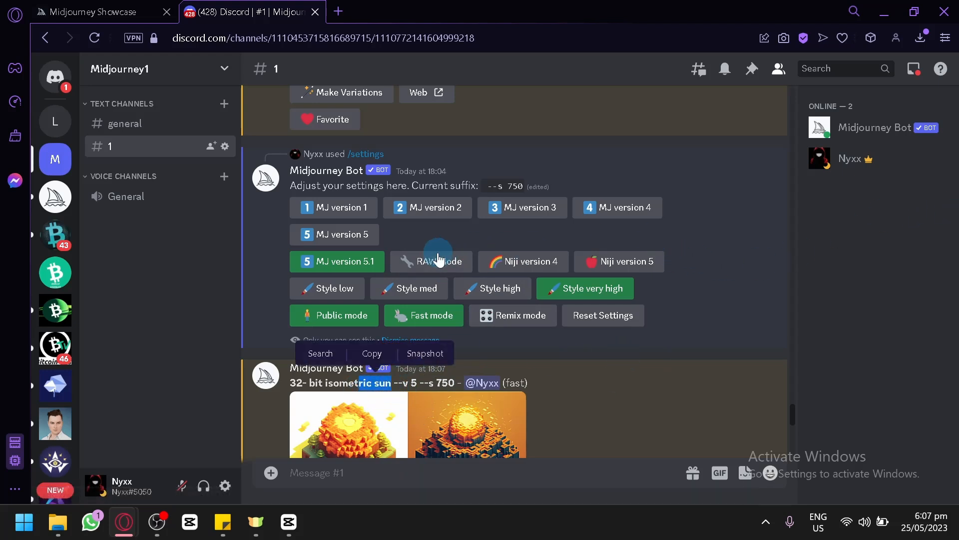
View the upscaled fourth isometric sun image enlarged and close the preview.
scroll(631, 299, "down", 10)
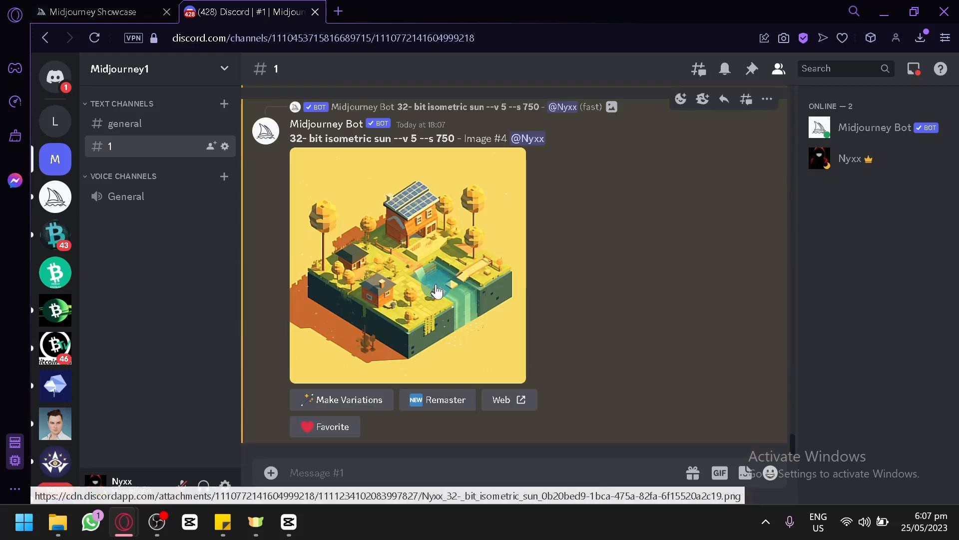
left_click(389, 305)
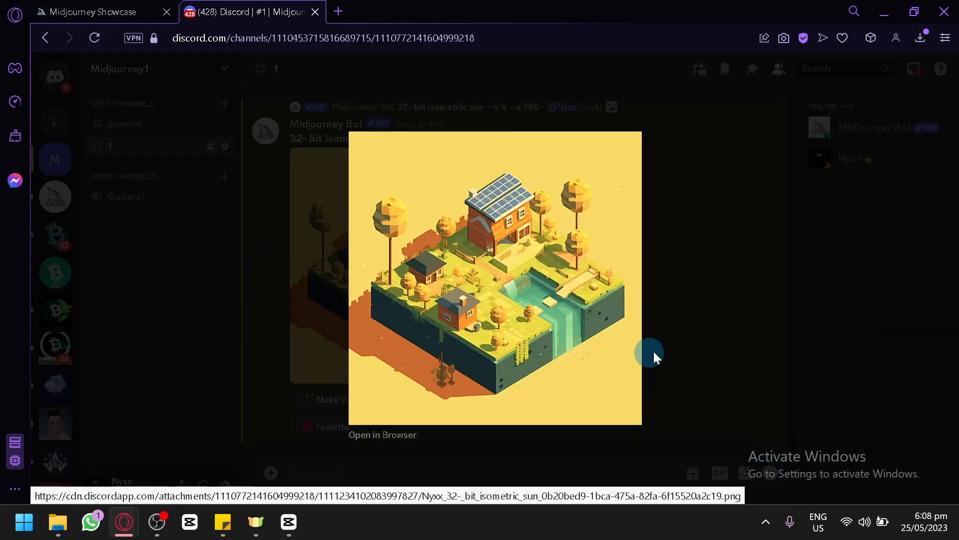
left_click(690, 325)
Set the stylization level to Style med in the Midjourney settings message.
scroll(696, 313, "up", 10)
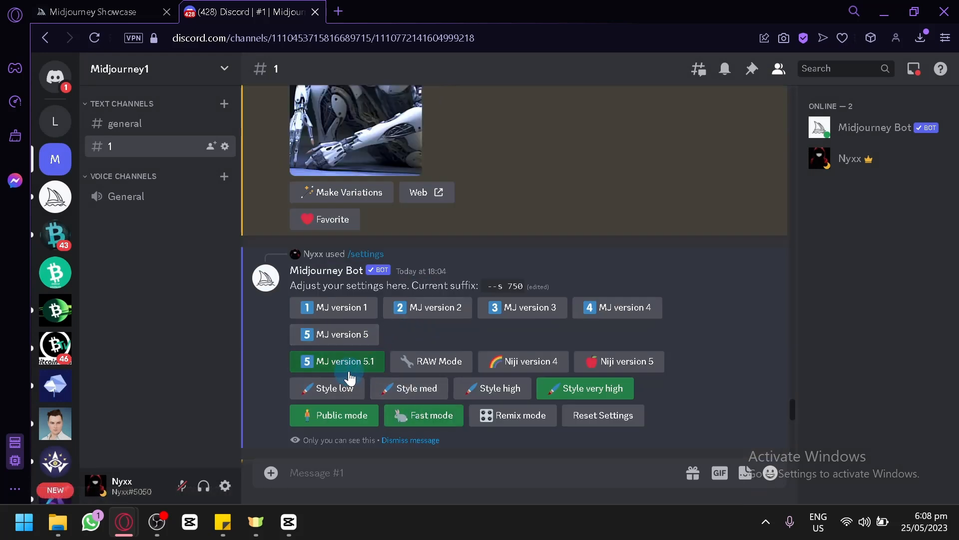
left_click(403, 393)
left_click(488, 286)
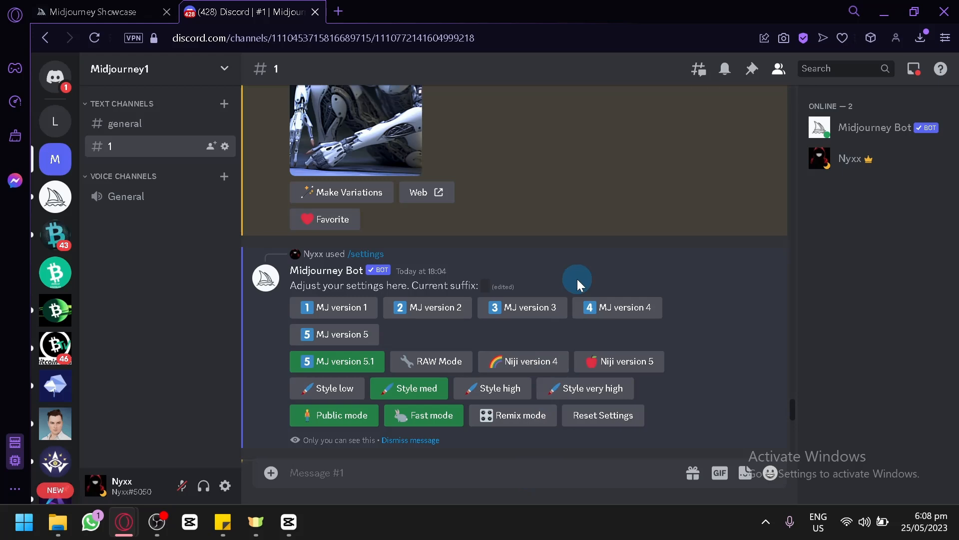
Submit an /imagine job with the prompt "32-bit isometric cloud --seed 12345".
type("/ima")
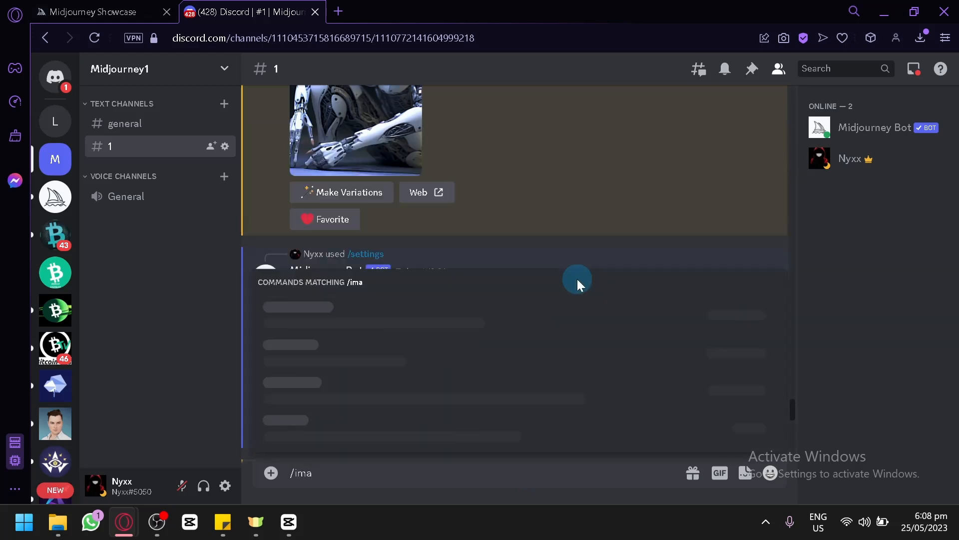
key("Tab")
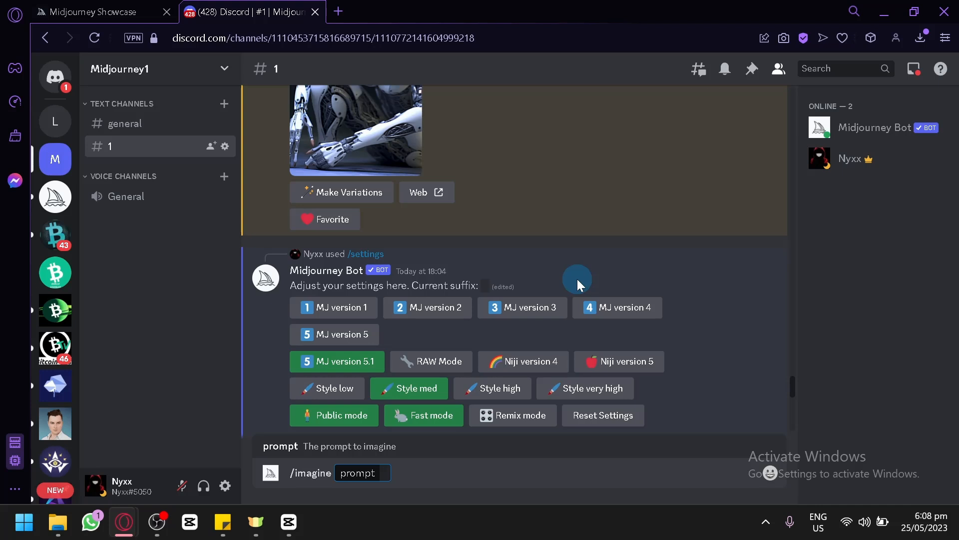
type("32-bit isometr")
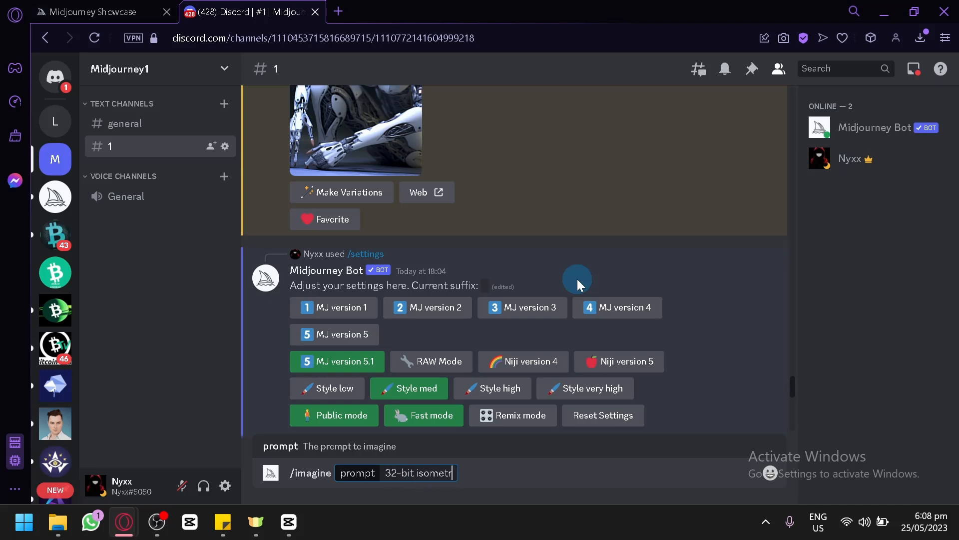
type("ic cloud")
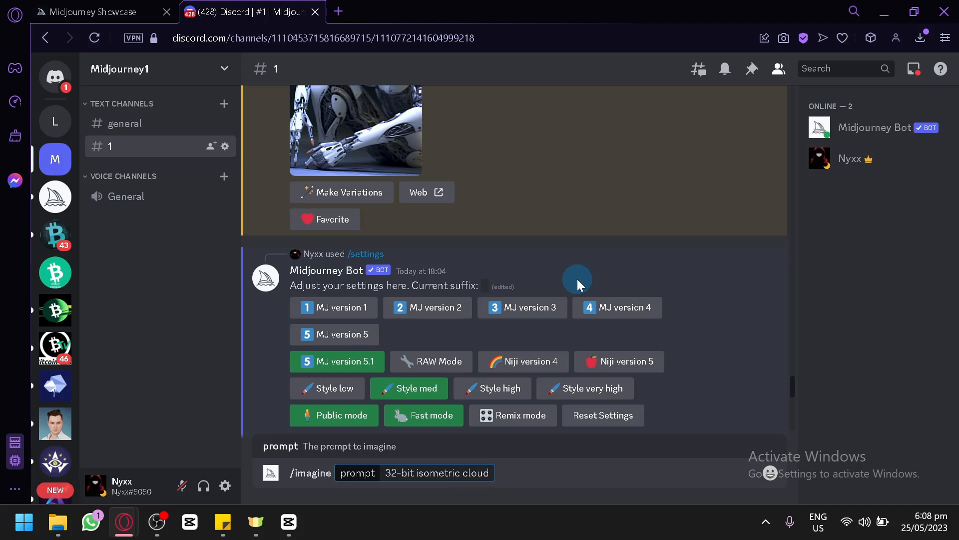
type("--seed 123")
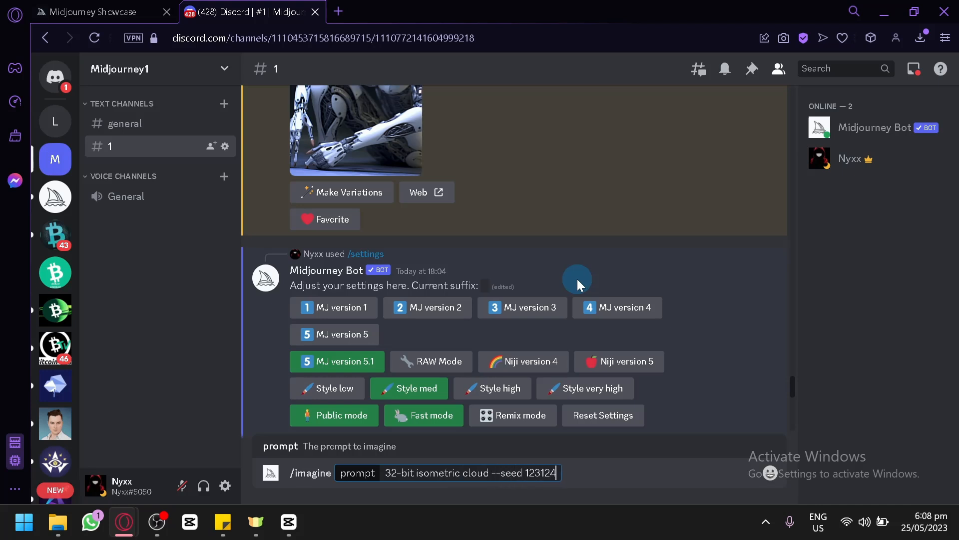
type("45")
key("Return")
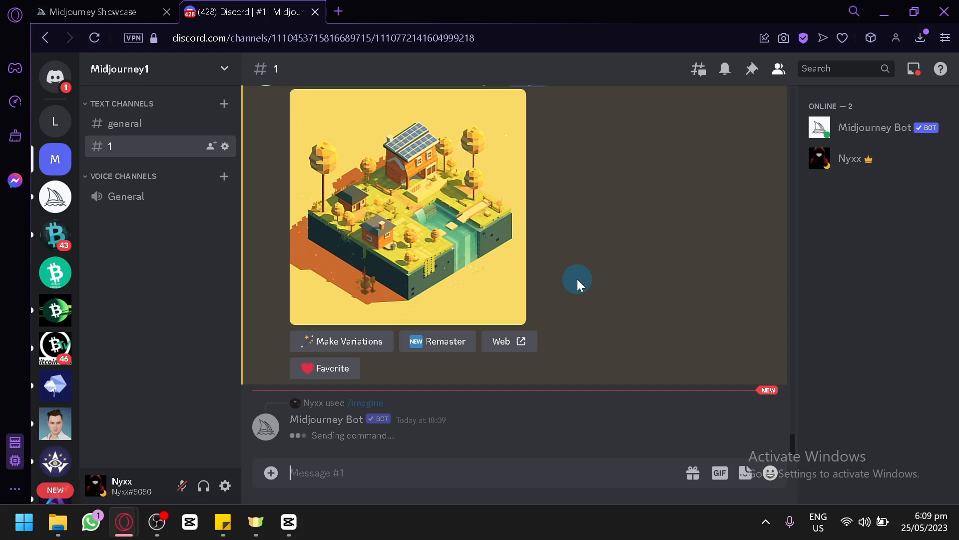
Turn on RAW Mode in the Midjourney settings message.
scroll(577, 279, "up", 10)
left_click(422, 203)
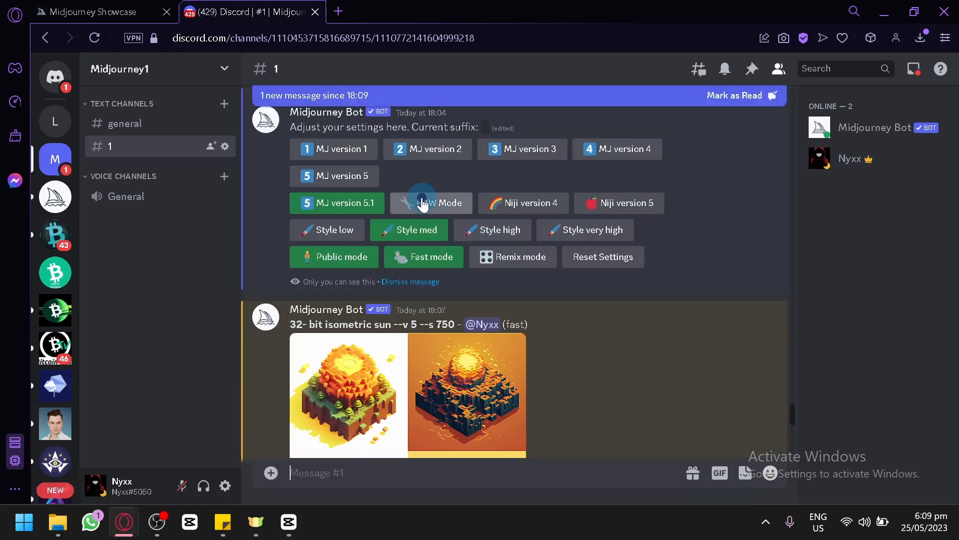
scroll(502, 260, "down", 10)
Submit the prompt "32-bit isometric cloud --seed 12345" a second time with RAW Mode active.
left_click(499, 473)
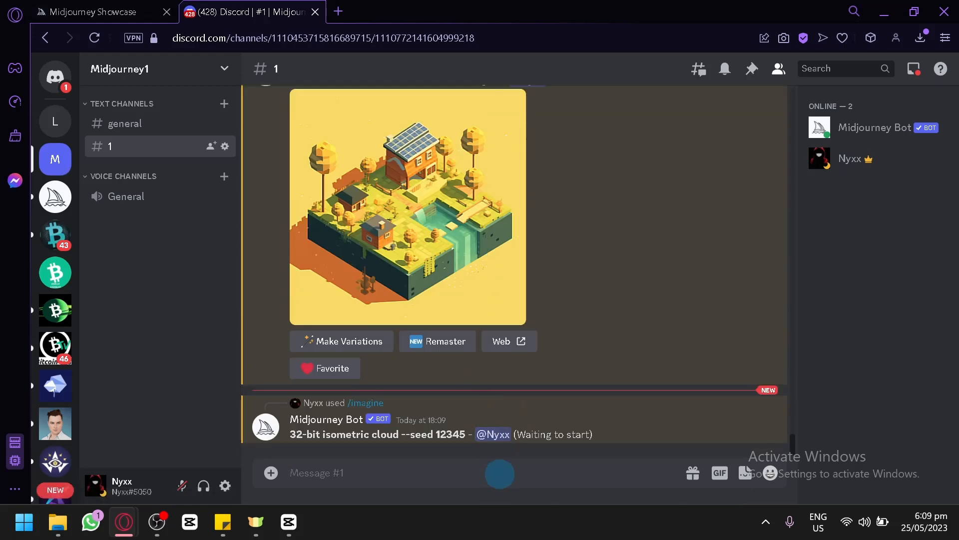
type("/")
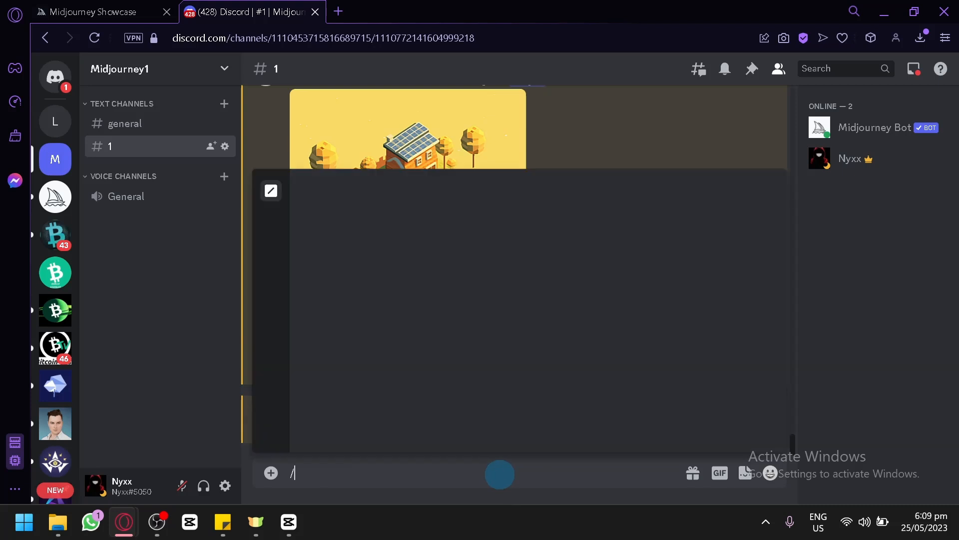
key("Return")
type("32-bit isomet")
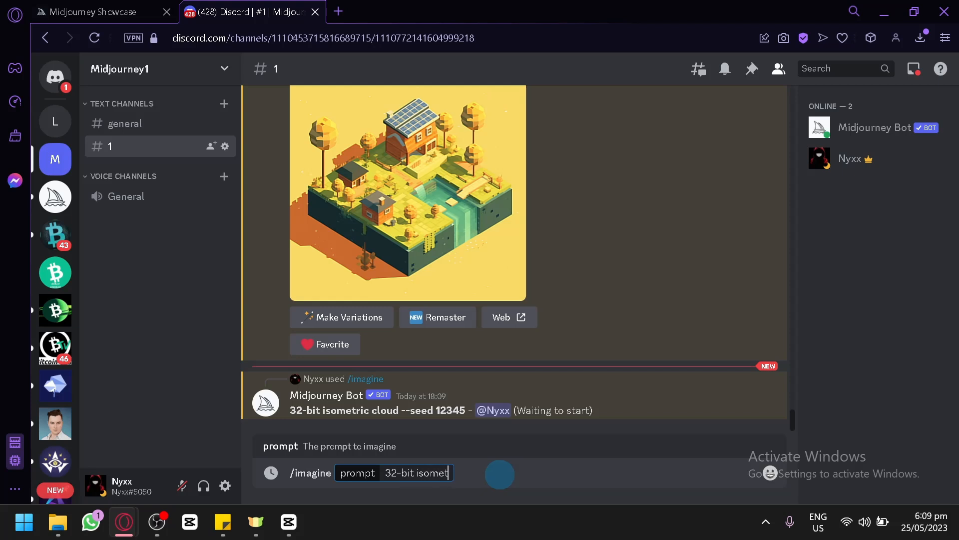
type("ric clou")
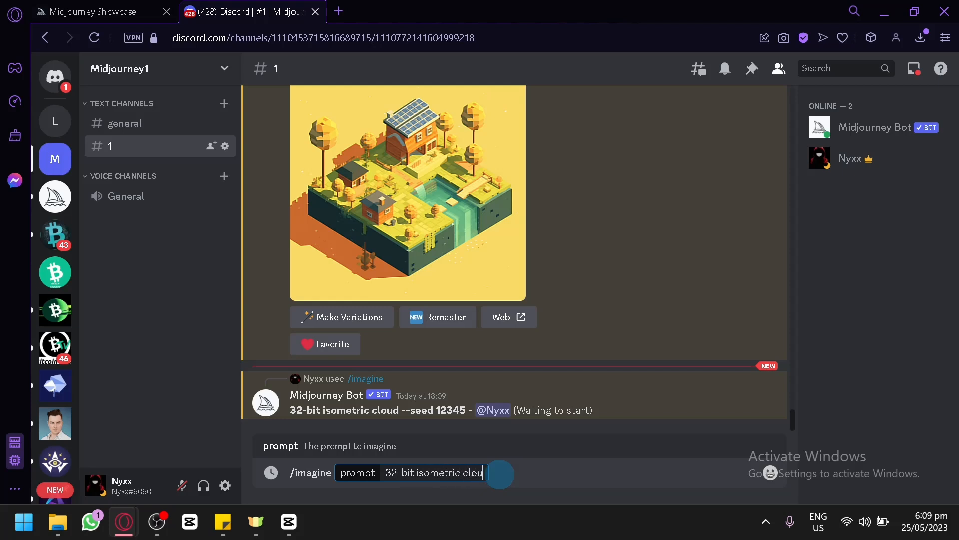
type("d --seed 12345")
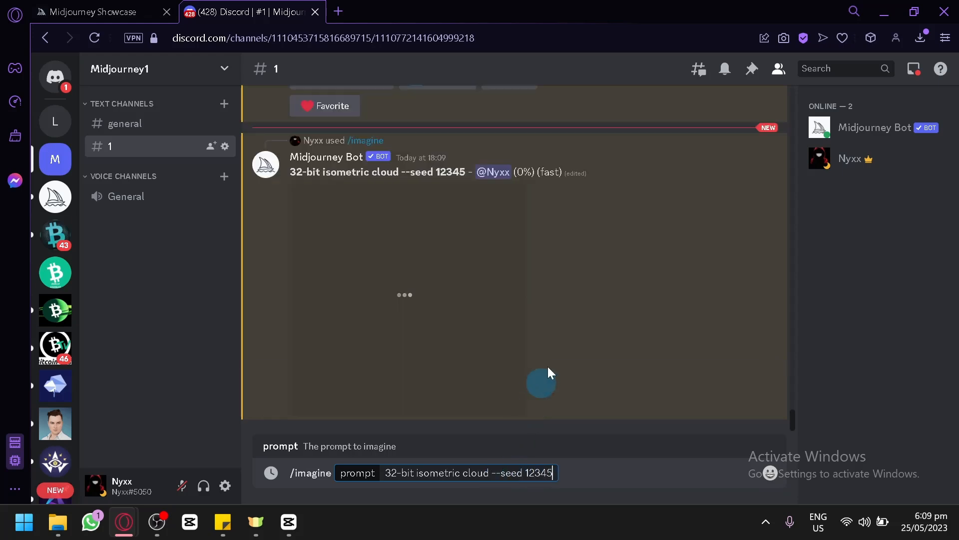
scroll(541, 382, "up", 10)
scroll(481, 274, "up", 4)
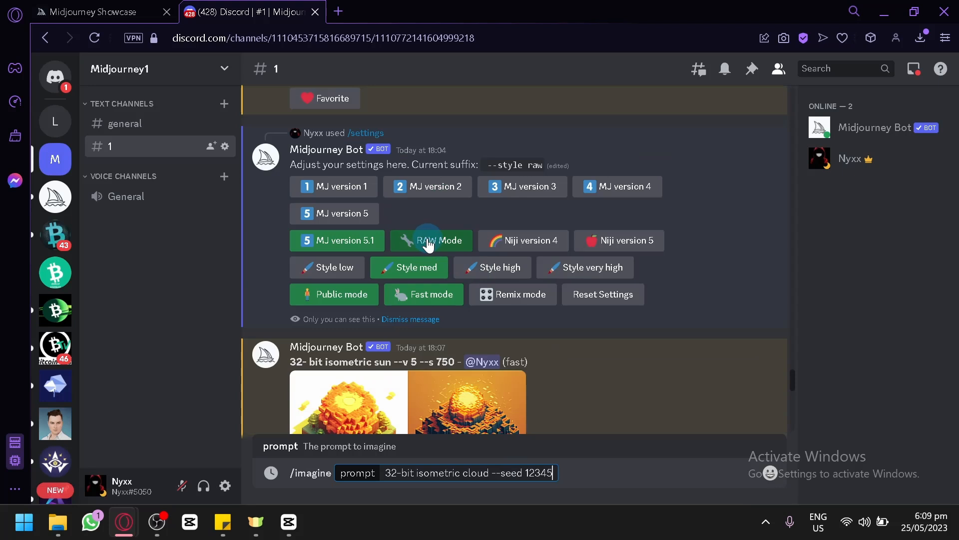
key("Return")
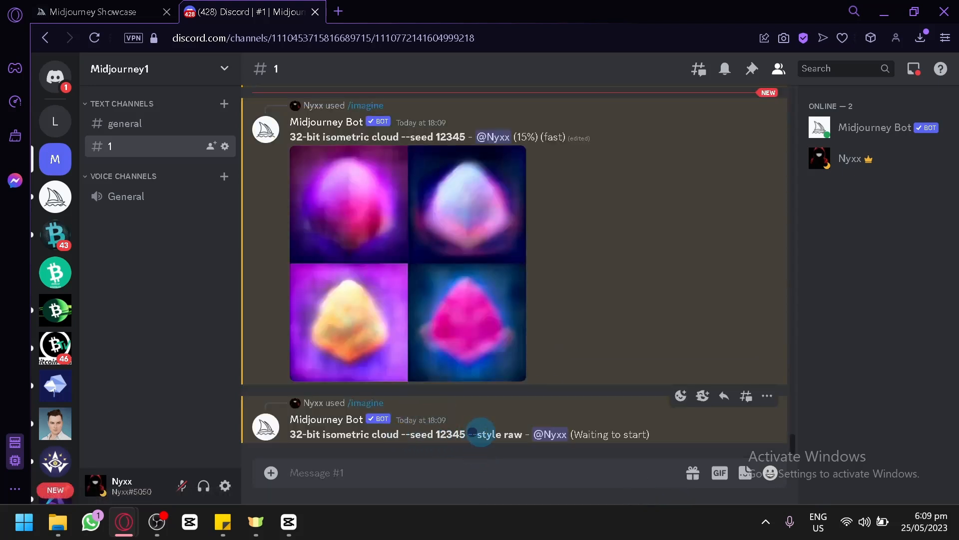
Check the --style raw suffix in the new job and the settings message, and follow the progress of both cloud generations.
left_click_drag(473, 434, 522, 434)
left_click(580, 273)
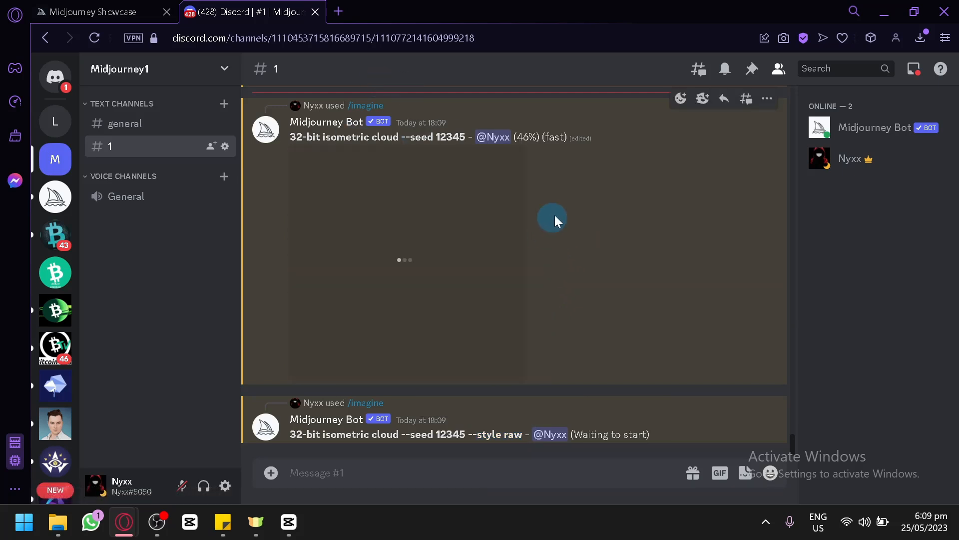
scroll(548, 231, "up", 15)
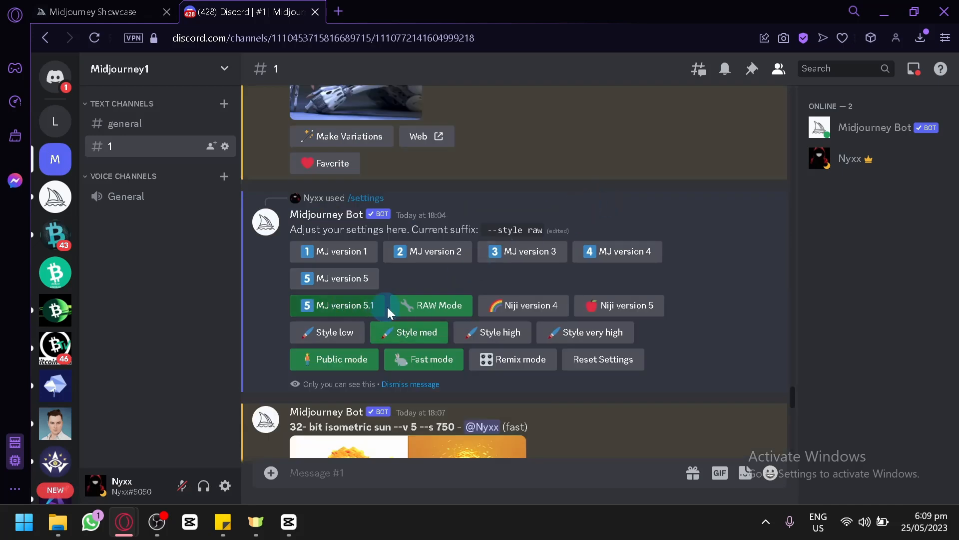
left_click(400, 308)
scroll(675, 314, "down", 15)
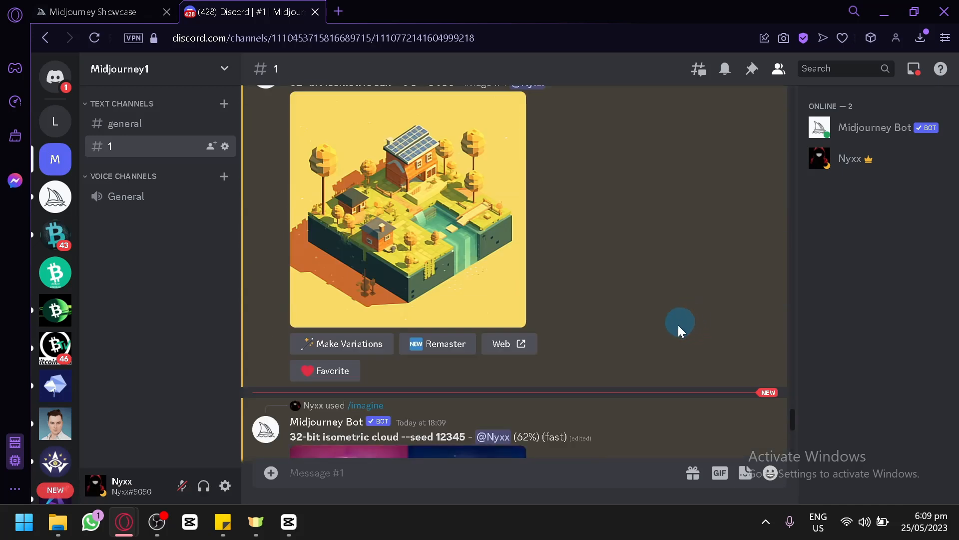
scroll(674, 317, "down", 5)
scroll(657, 304, "up", 4)
scroll(644, 308, "down", 4)
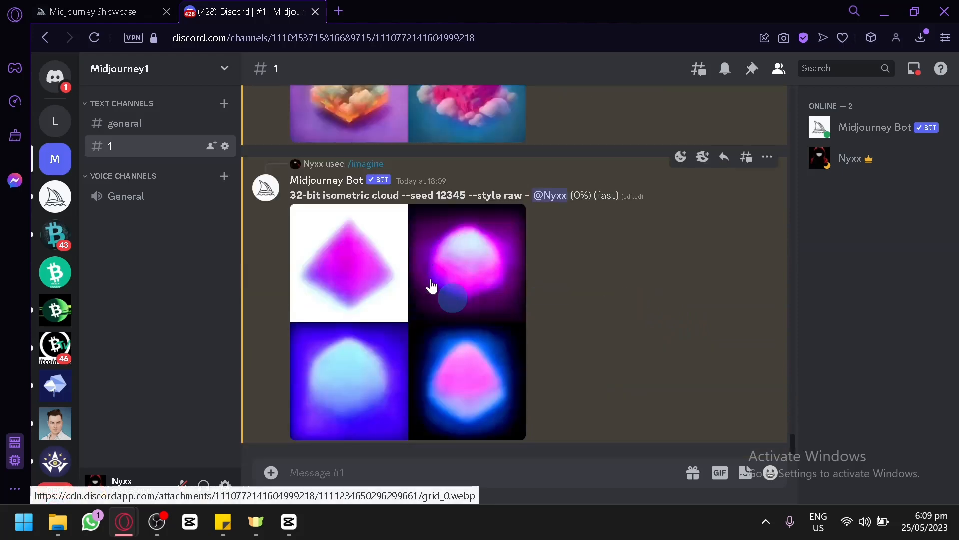
scroll(492, 280, "up", 6)
scroll(525, 325, "down", 2)
scroll(524, 322, "up", 2)
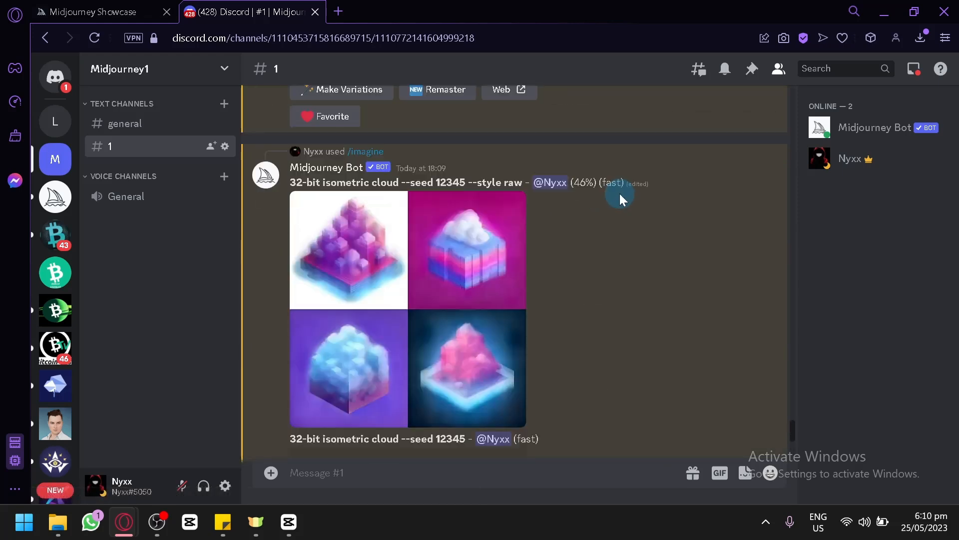
View the default and raw-style isometric cloud grids enlarged one after the other, and compare both results in the channel.
left_click(446, 345)
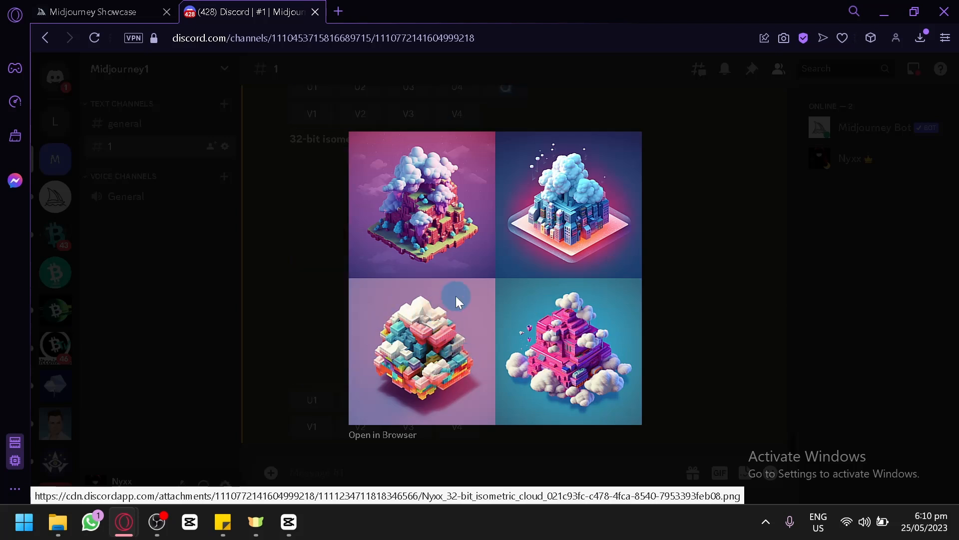
left_click(686, 275)
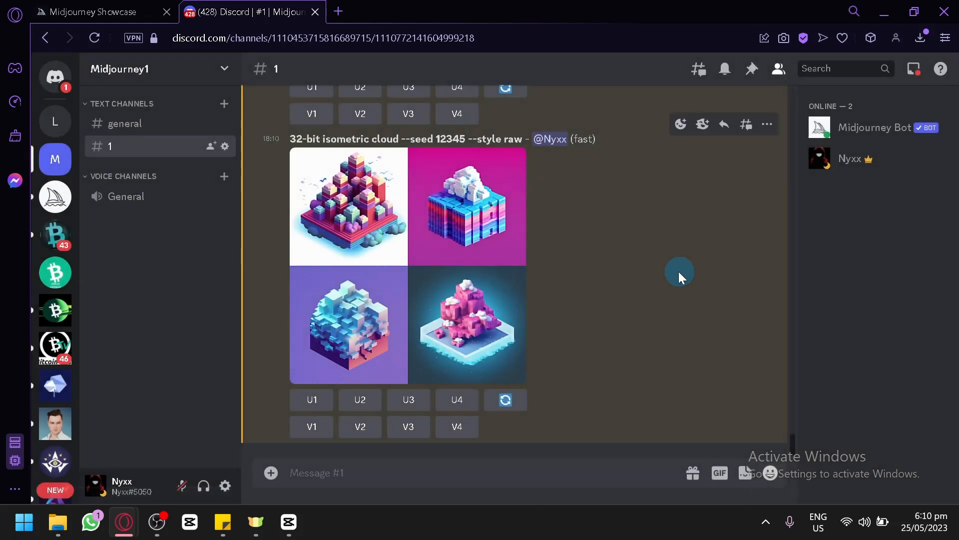
scroll(443, 350, "up", 3)
left_click(445, 353)
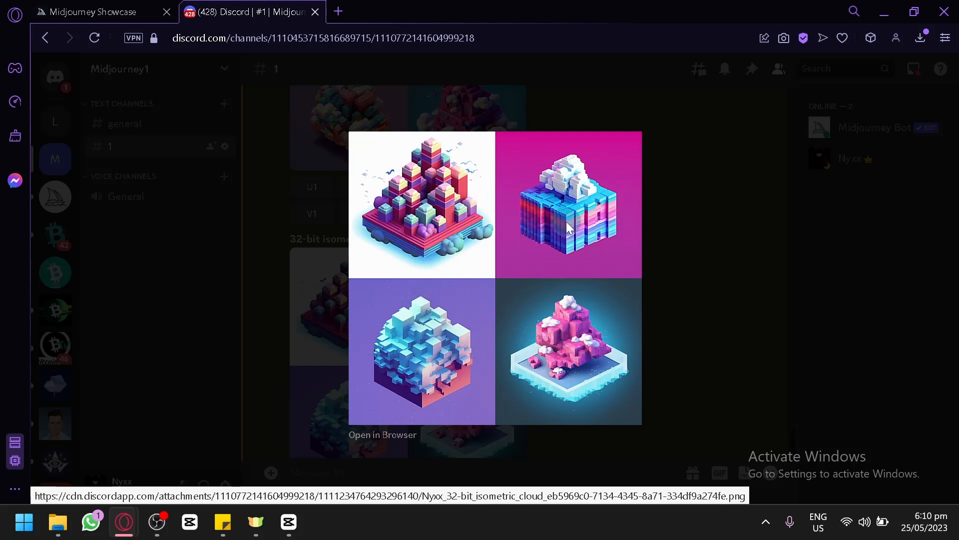
left_click(720, 289)
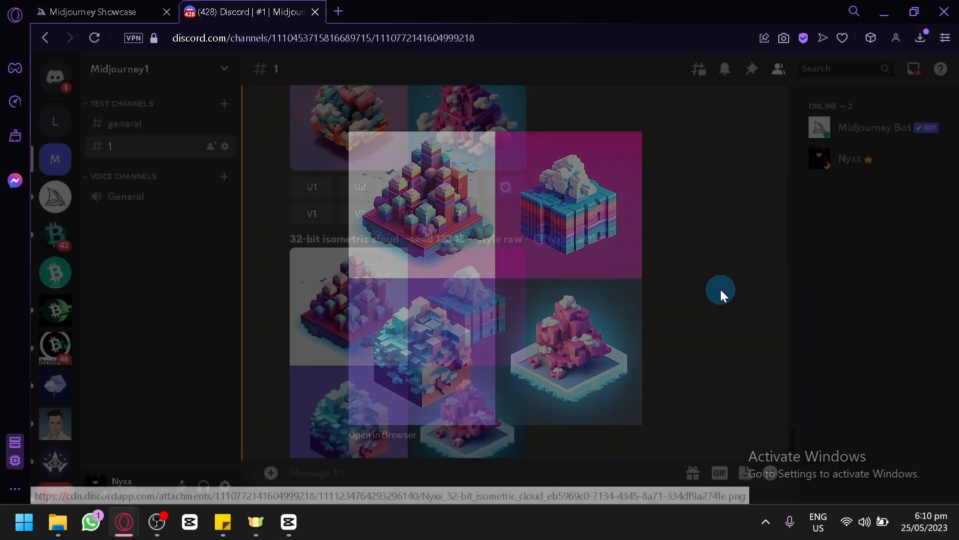
scroll(682, 250, "up", 4)
scroll(604, 275, "up", 2)
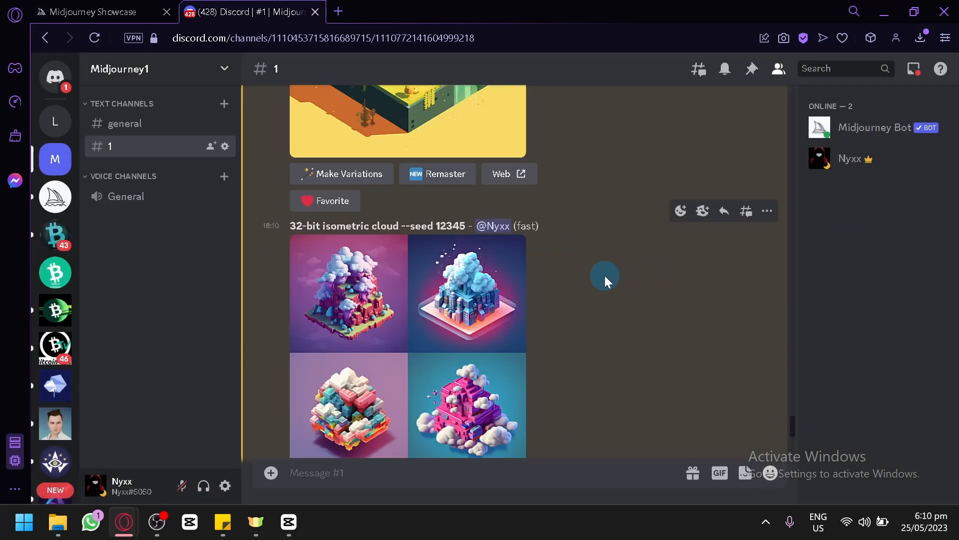
scroll(594, 282, "down", 9)
scroll(625, 289, "up", 7)
scroll(634, 267, "down", 6)
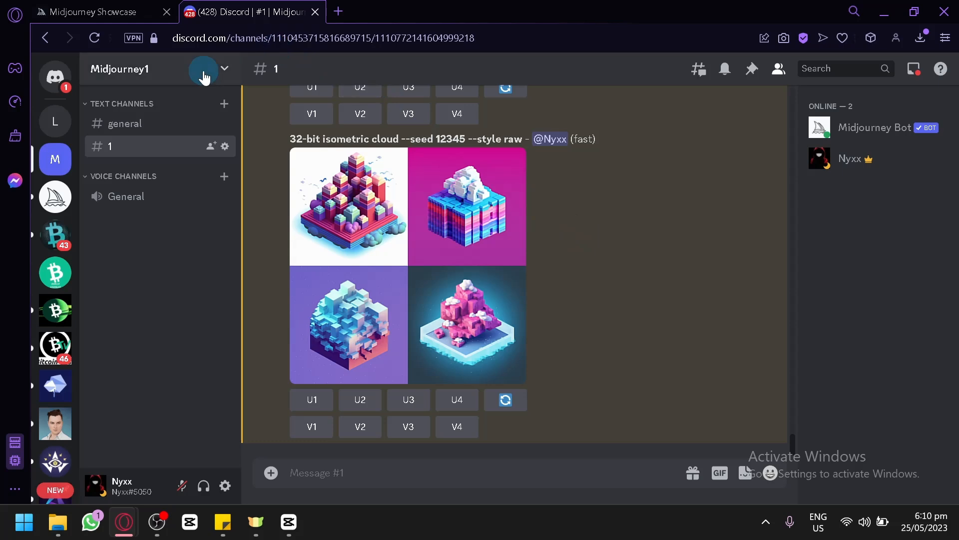
Browse the Midjourney Community Showcase, view the fried egg toast image on its own page, and return to the showcase.
left_click(102, 12)
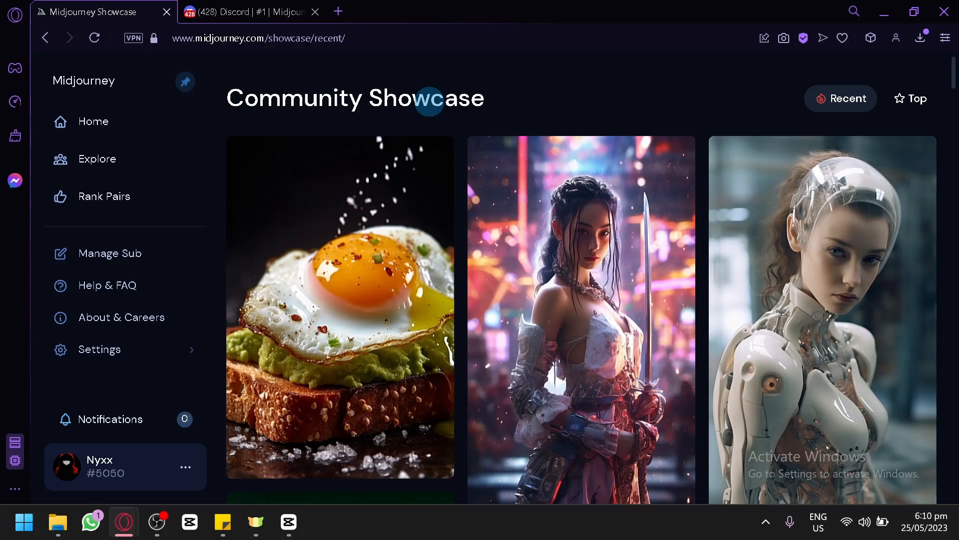
scroll(508, 169, "down", 4)
scroll(432, 203, "up", 4)
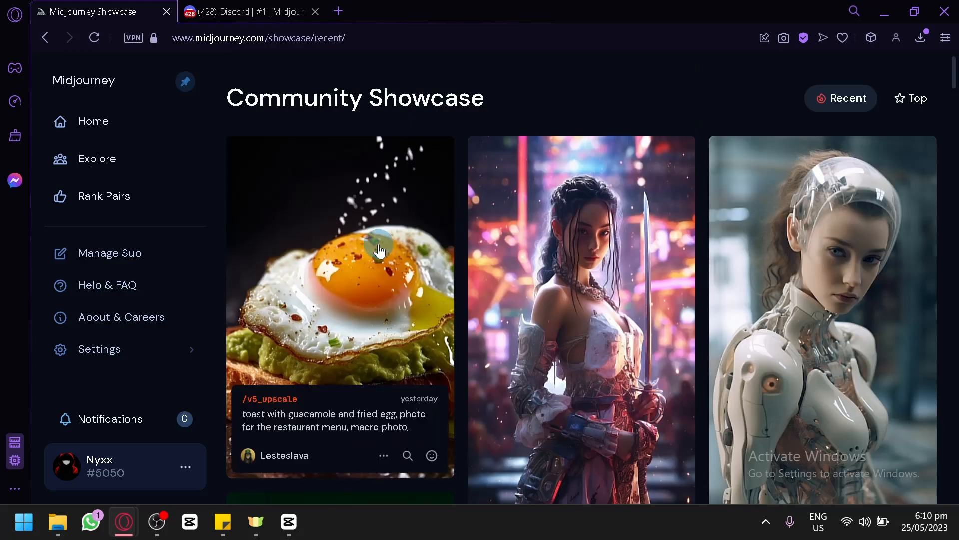
scroll(595, 241, "down", 11)
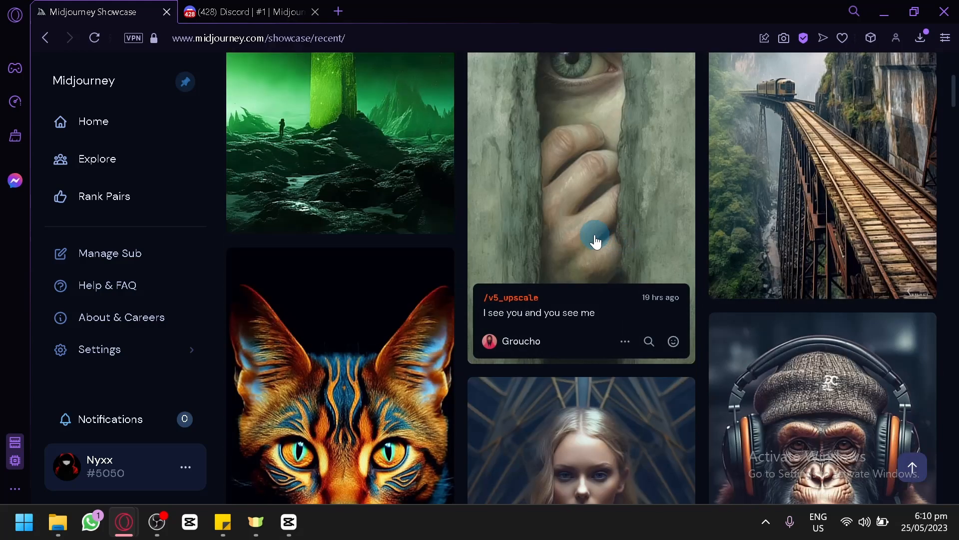
scroll(596, 242, "up", 11)
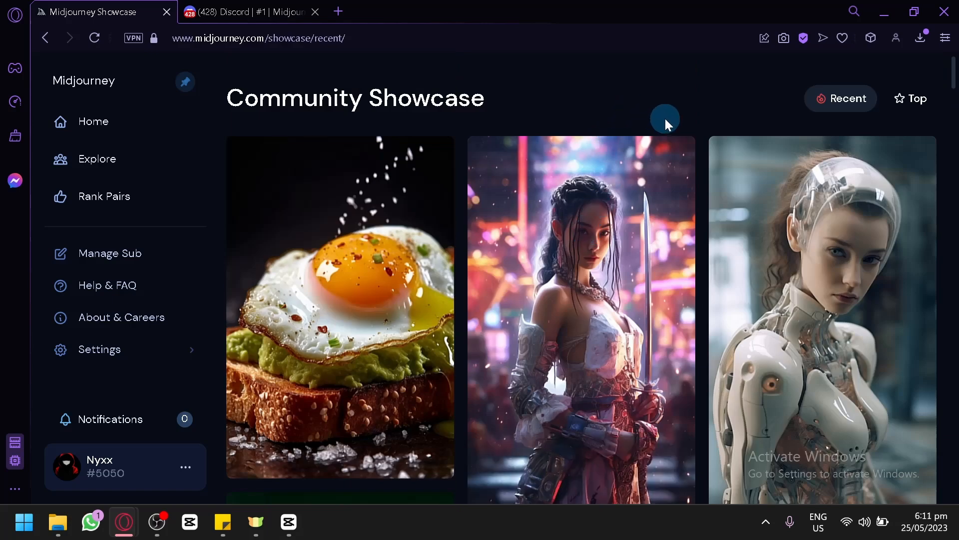
scroll(672, 121, "down", 11)
scroll(675, 134, "up", 11)
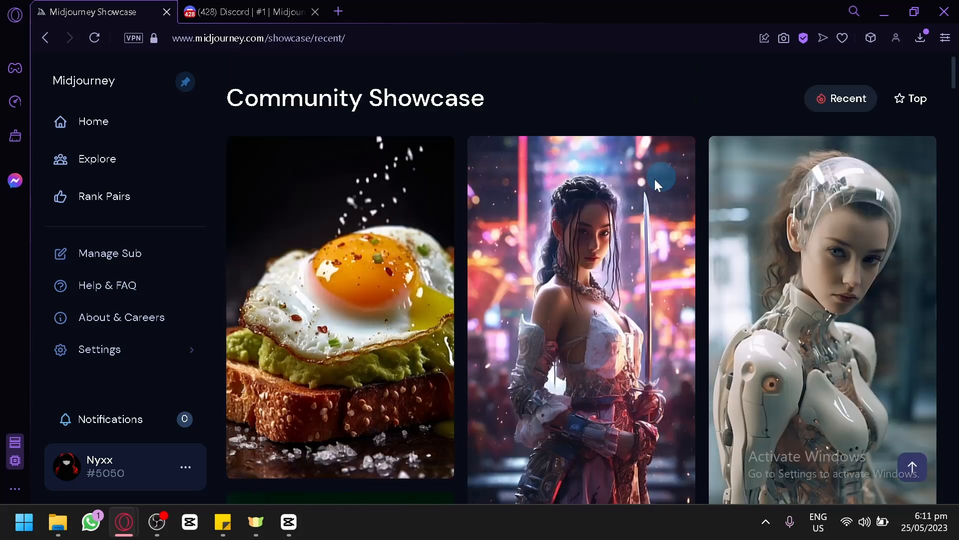
left_click(398, 286)
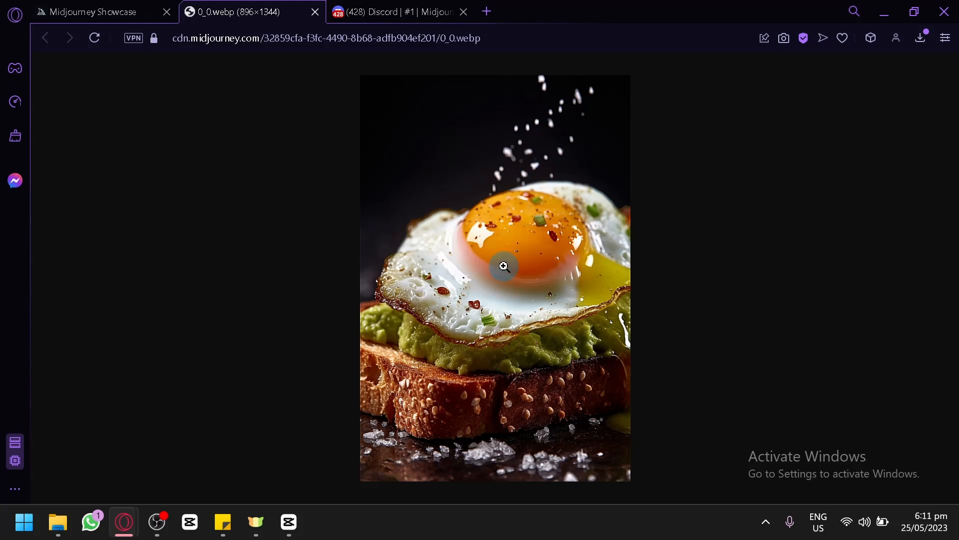
left_click(121, 8)
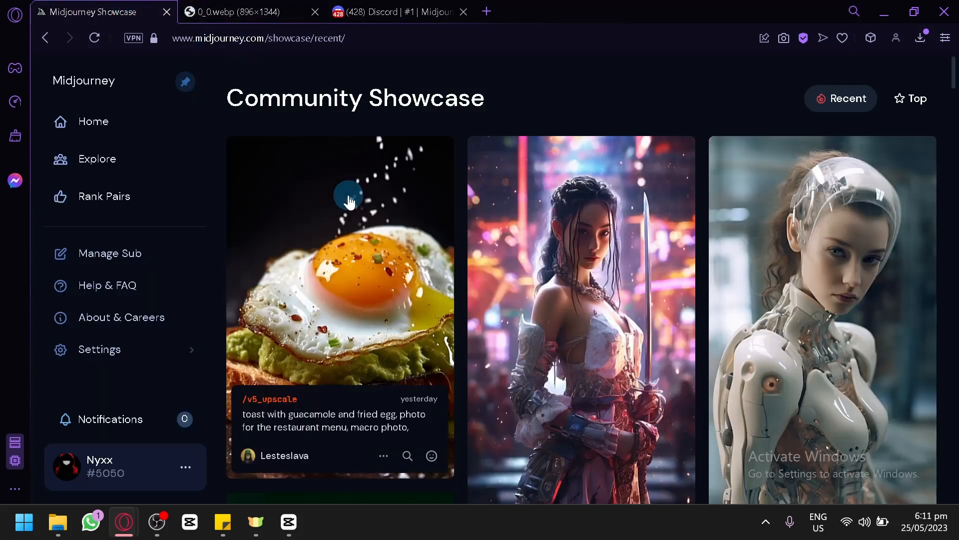
Use the copy options of the fried egg toast image in the showcase and switch back to Discord.
left_click(384, 455)
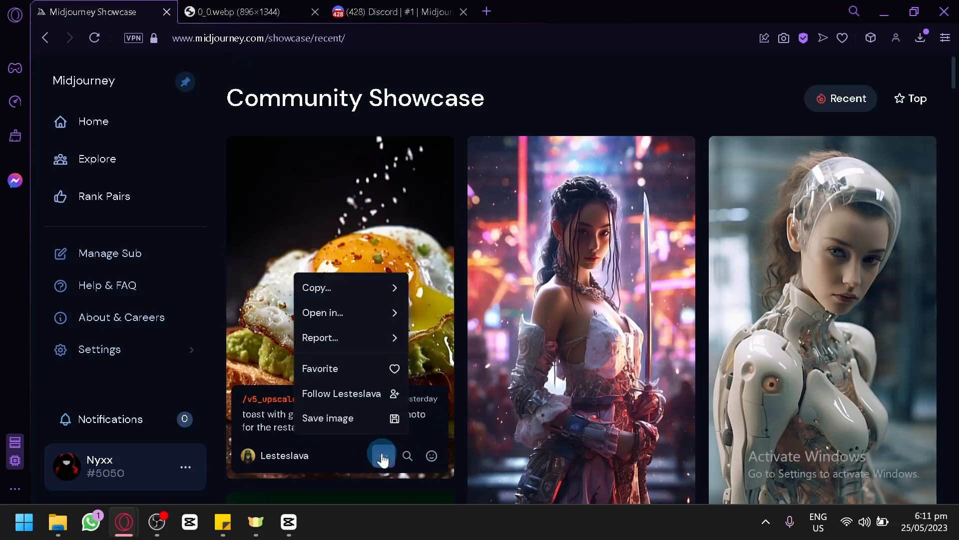
left_click(361, 294)
left_click(460, 235)
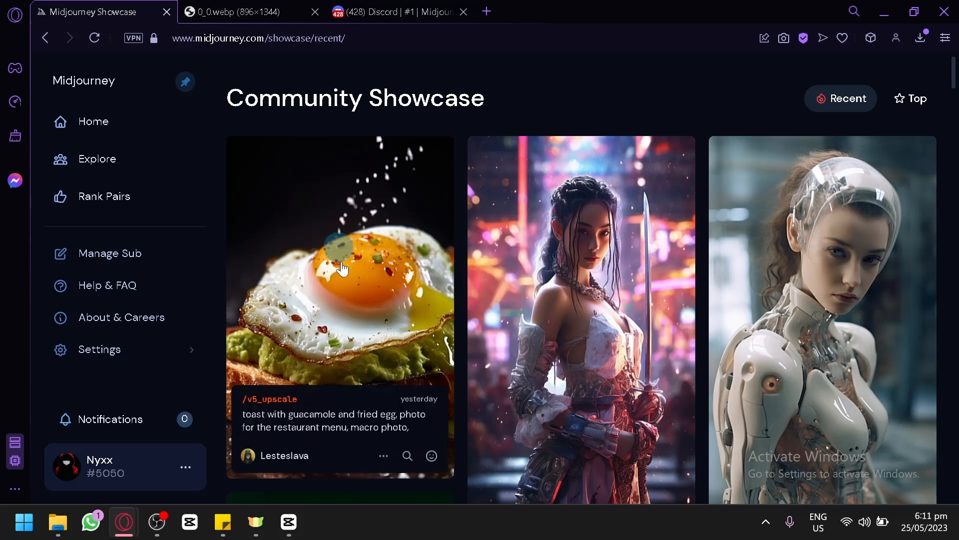
left_click(349, 6)
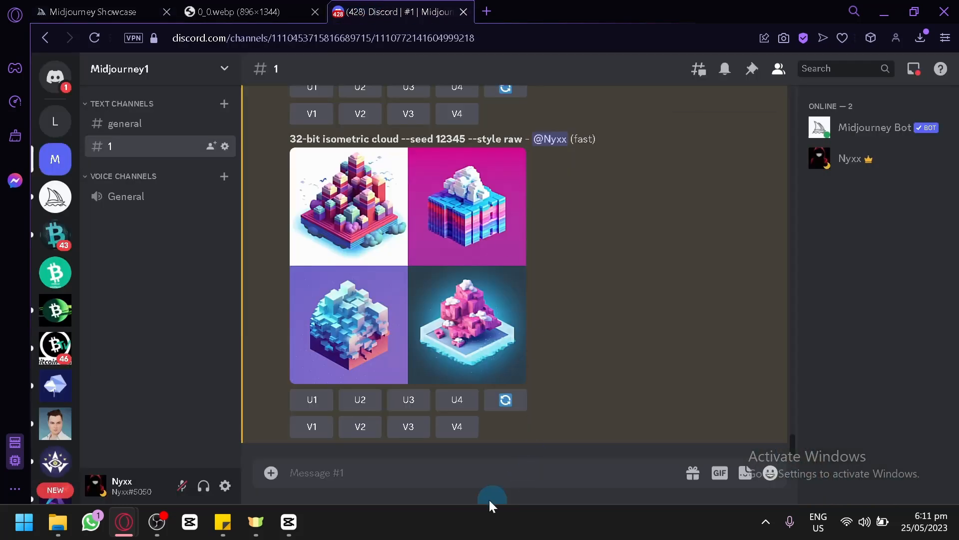
Generate an /imagine job with the copied prompt "toast with guacamole and fried egg, photo for the restaurant menu, macro photo, --ar 2:3".
type("/ima")
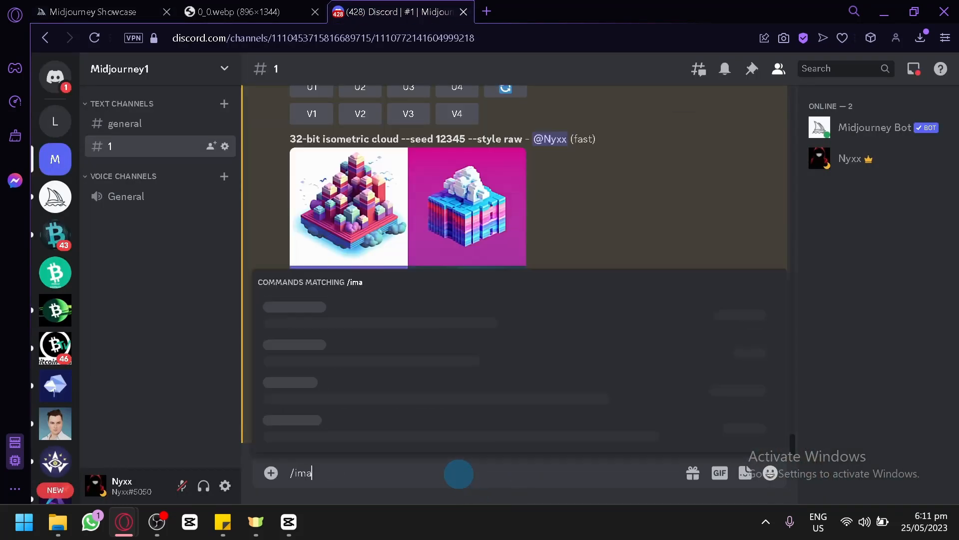
key("Tab")
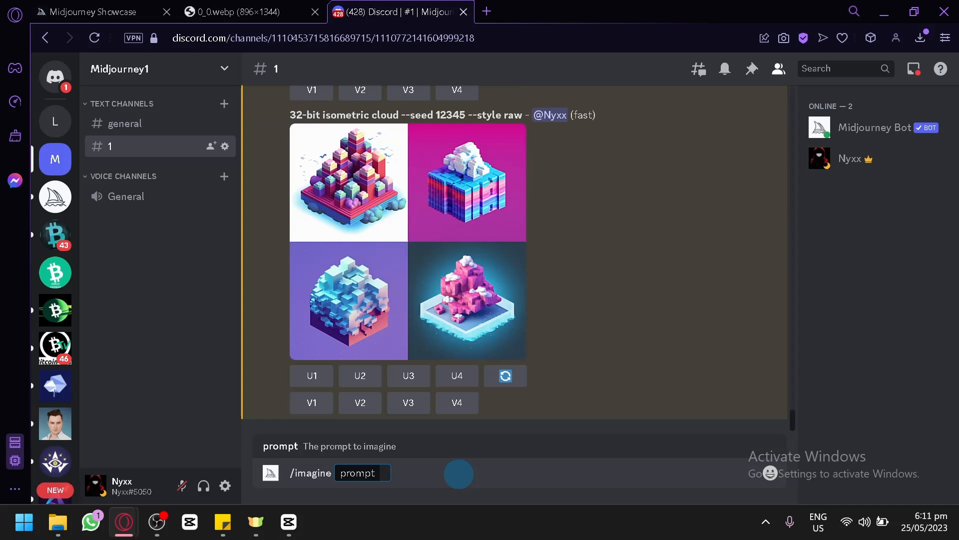
key("ctrl+v")
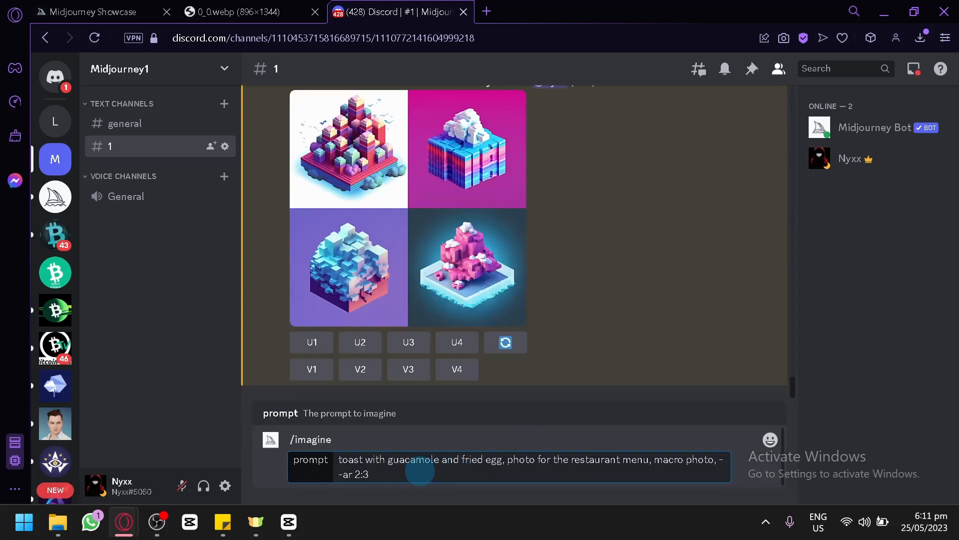
key("Return")
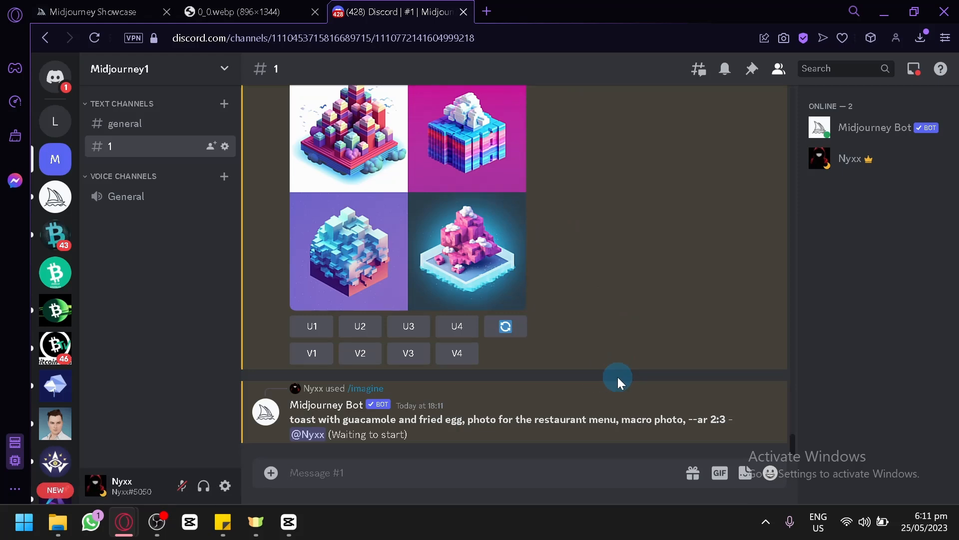
Find the image of the ghostly-white woman with icicle snowy hair in the Midjourney Showcase and copy its prompt.
left_click(93, 11)
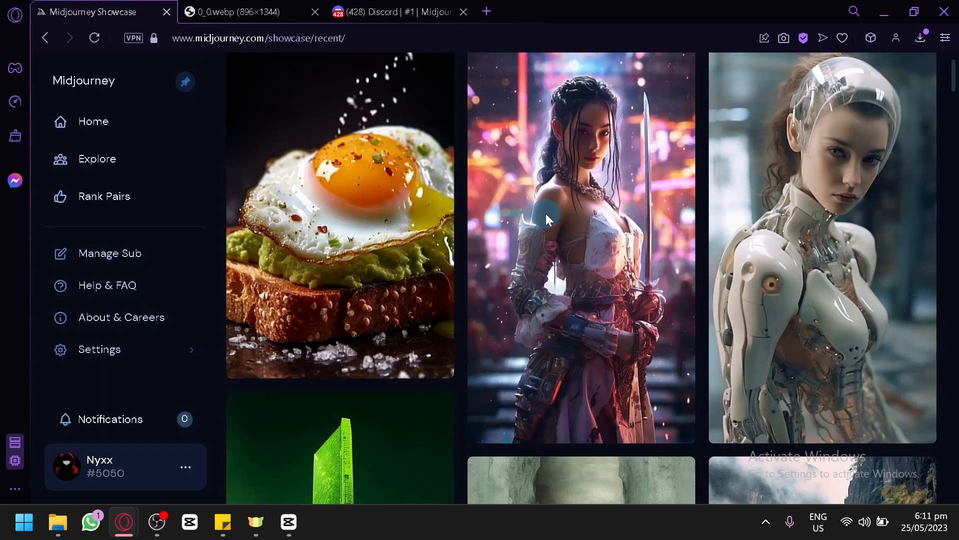
scroll(546, 214, "down", 15)
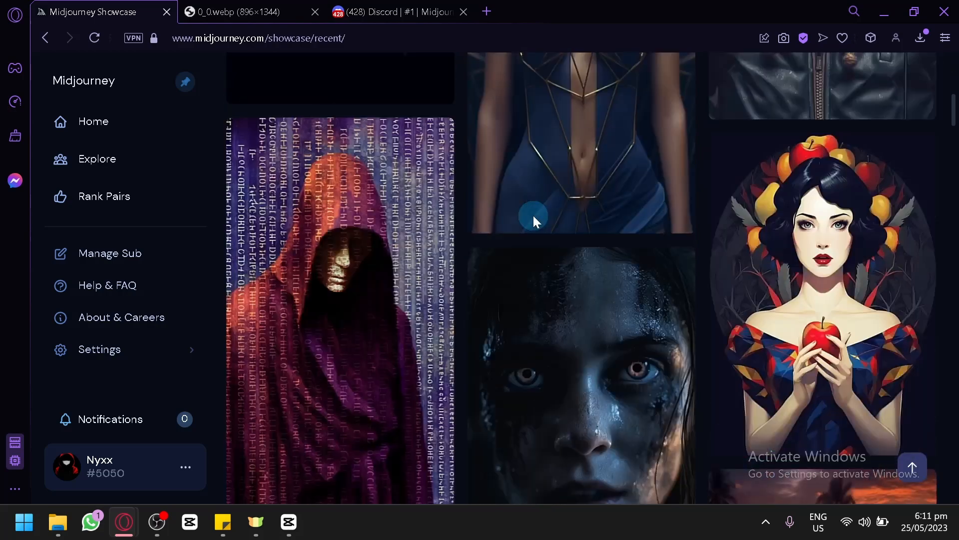
scroll(533, 215, "down", 6)
scroll(603, 223, "up", 2)
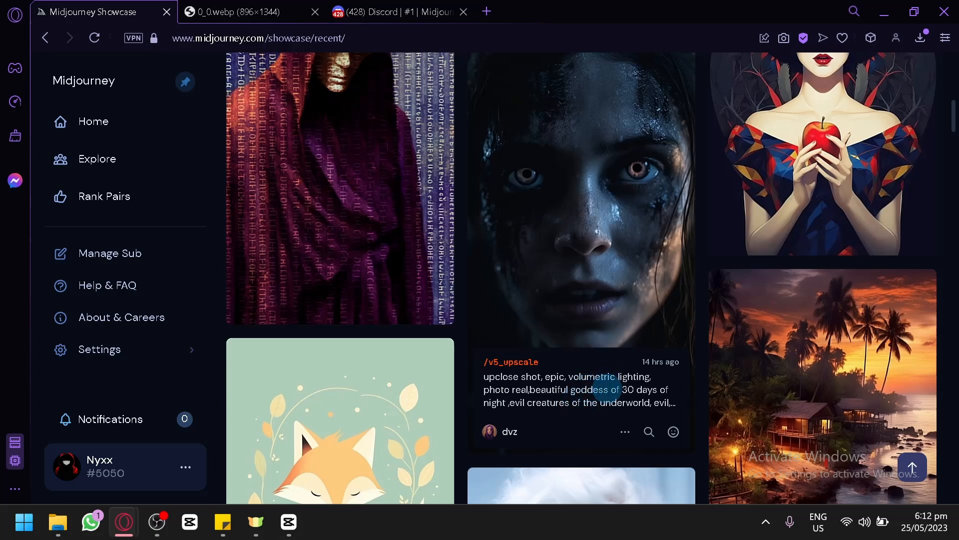
scroll(607, 389, "down", 8)
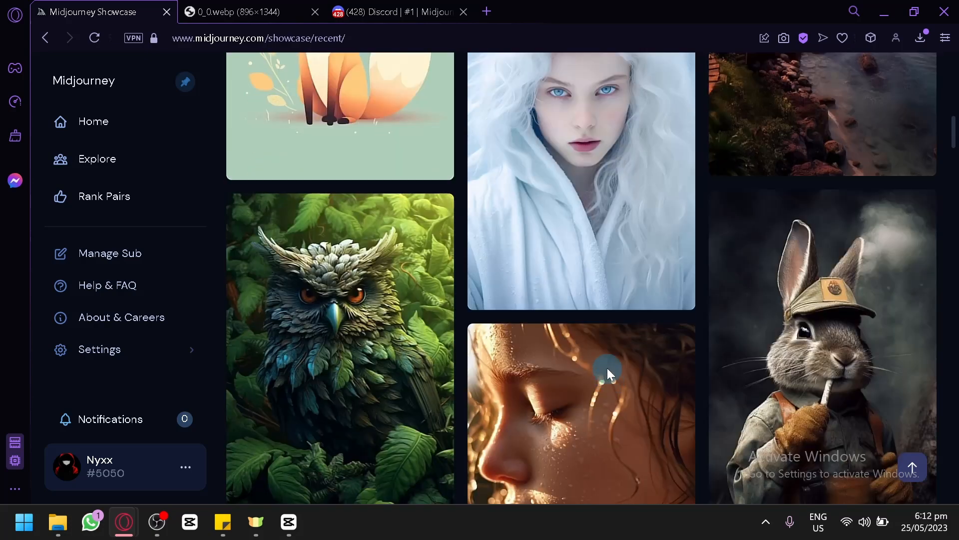
scroll(607, 368, "up", 2)
mouse_move(575, 310)
left_click(624, 487)
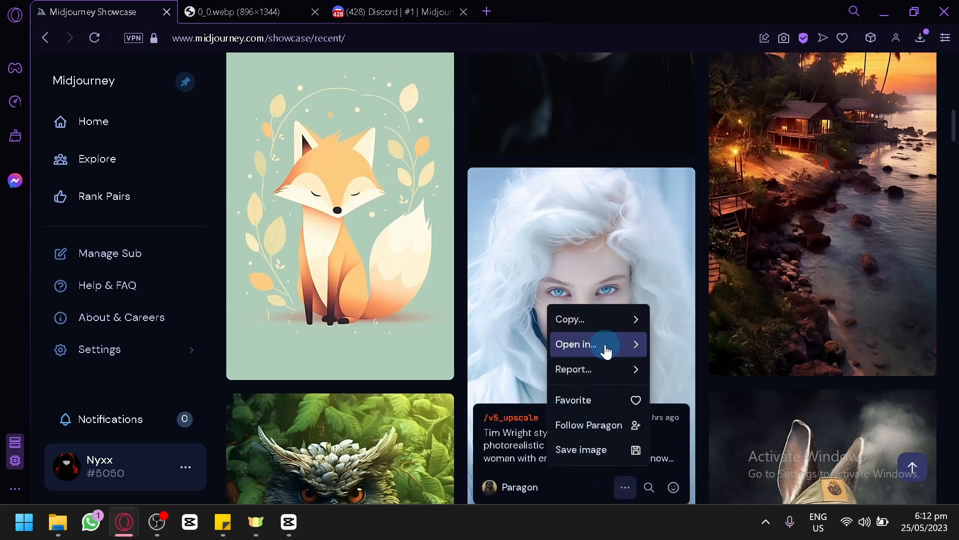
mouse_move(606, 327)
left_click(675, 276)
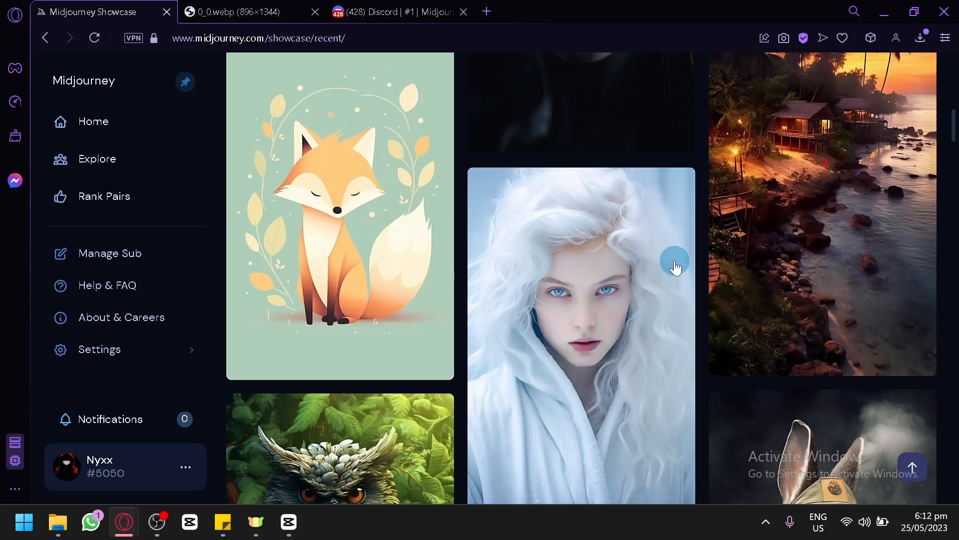
scroll(649, 272, "down", 2)
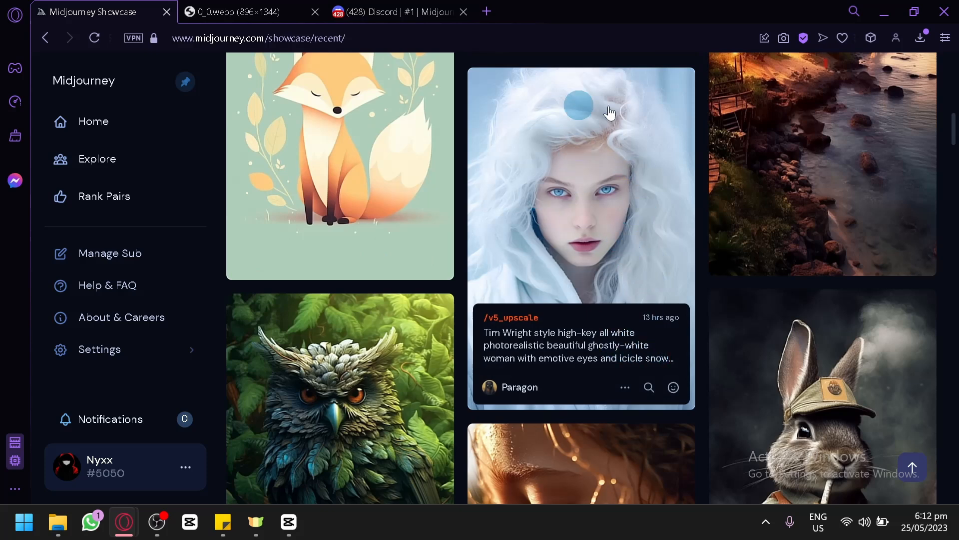
Enlarge the generated toast grid in Discord and compare it with the original fried egg toast image from the showcase.
left_click(380, 7)
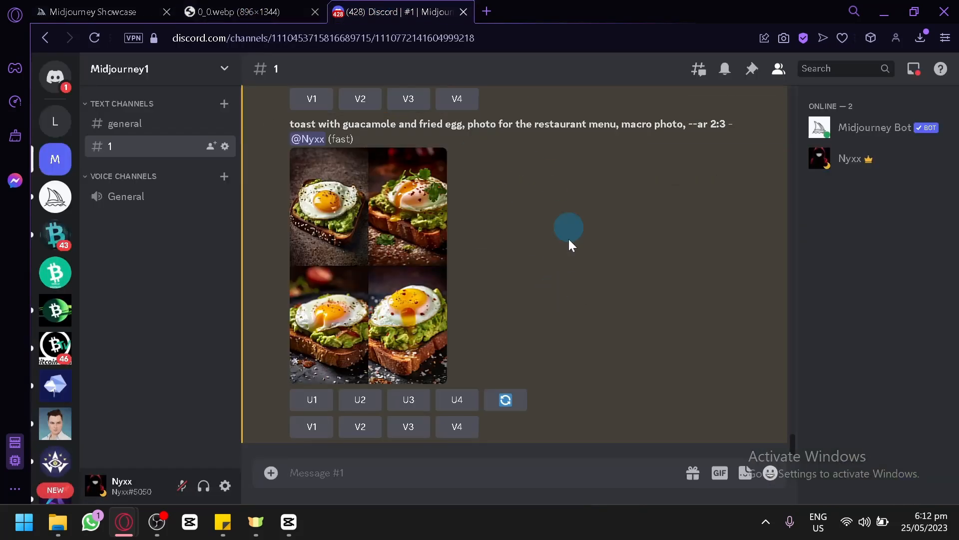
scroll(415, 225, "up", 4)
scroll(398, 220, "down", 4)
left_click(391, 218)
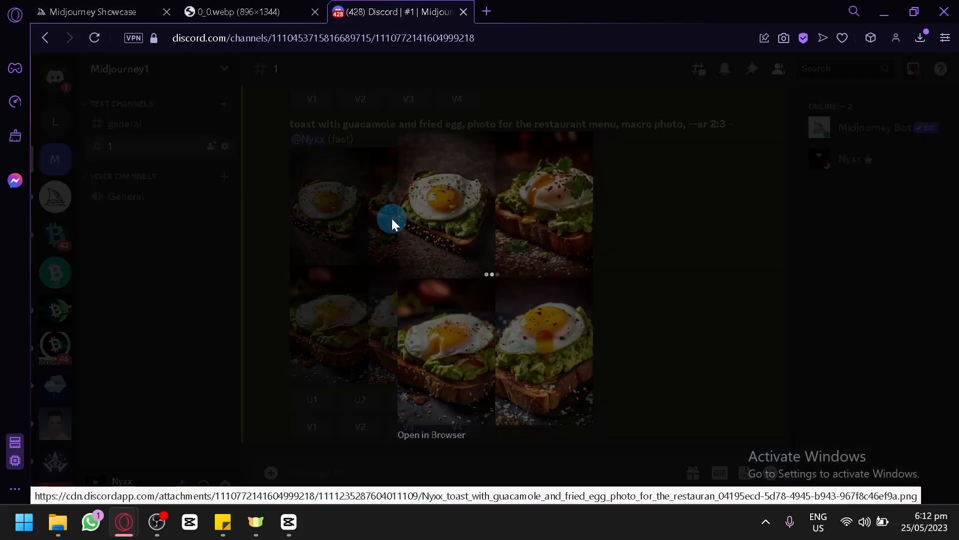
left_click(269, 6)
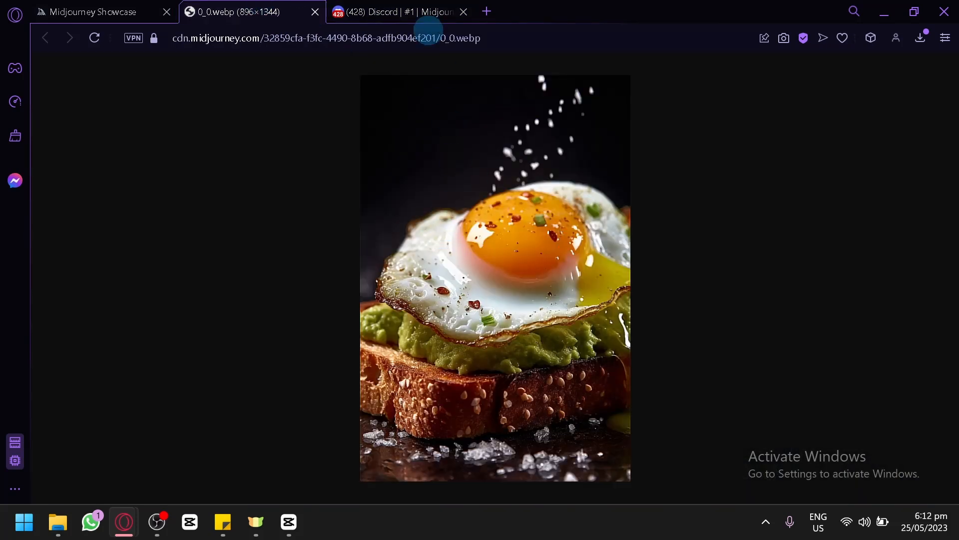
left_click(406, 7)
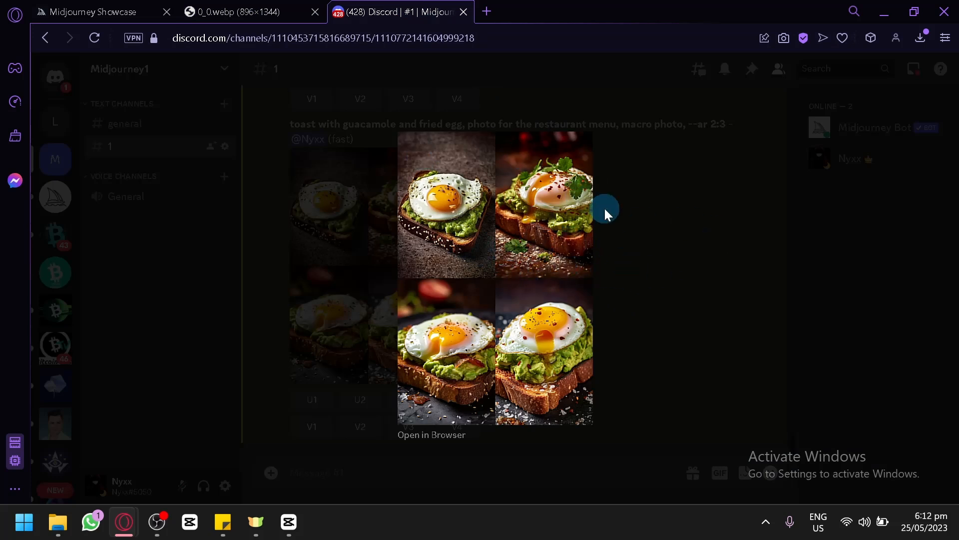
left_click(625, 208)
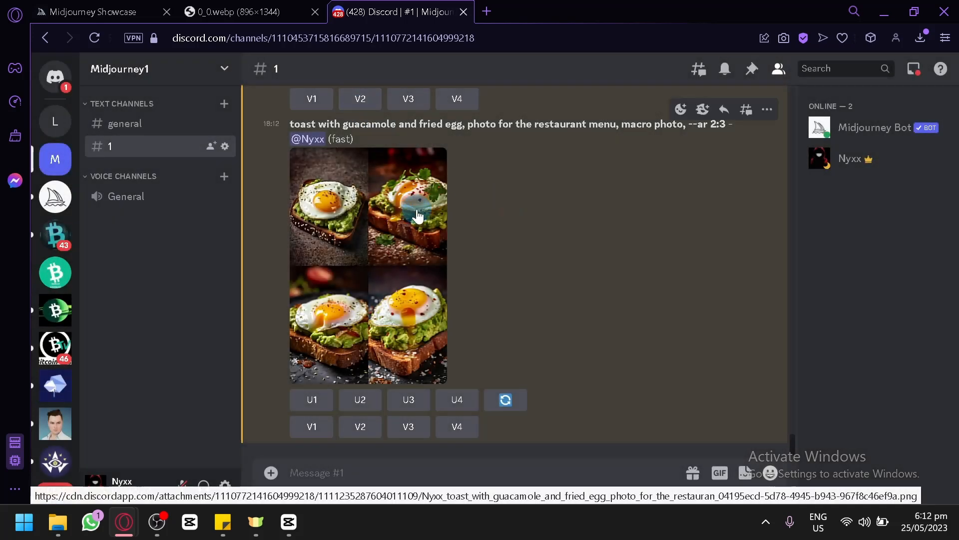
left_click(240, 11)
left_click(145, 10)
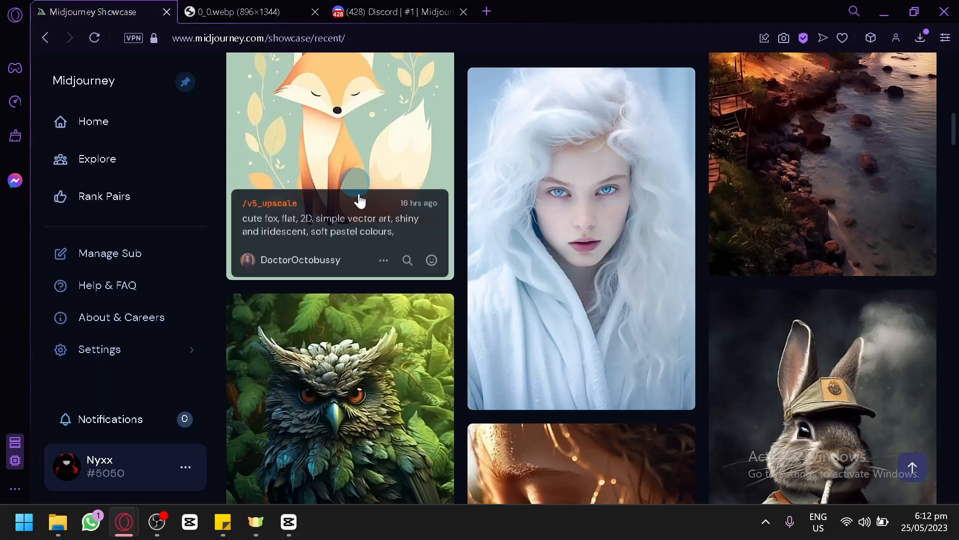
key("ctrl+Tab")
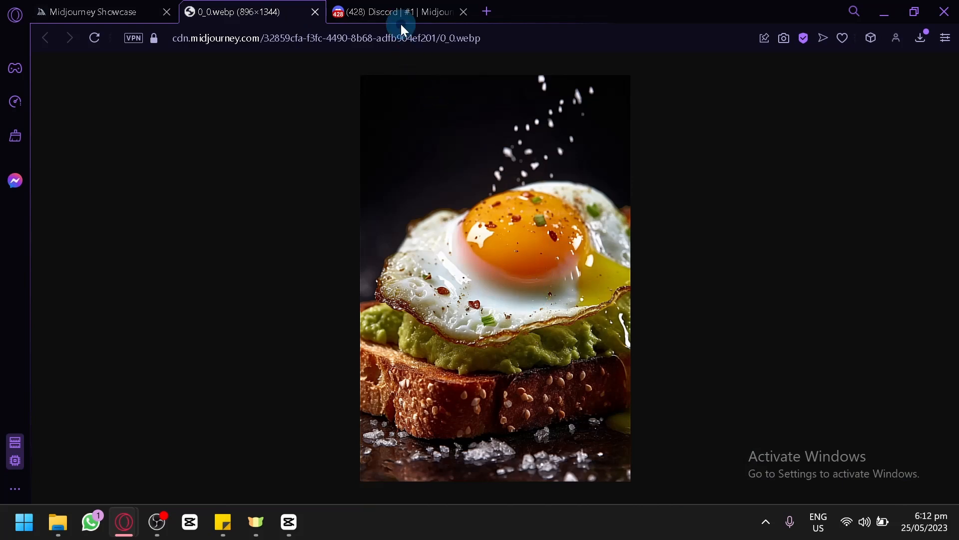
left_click(393, 11)
left_click(155, 8)
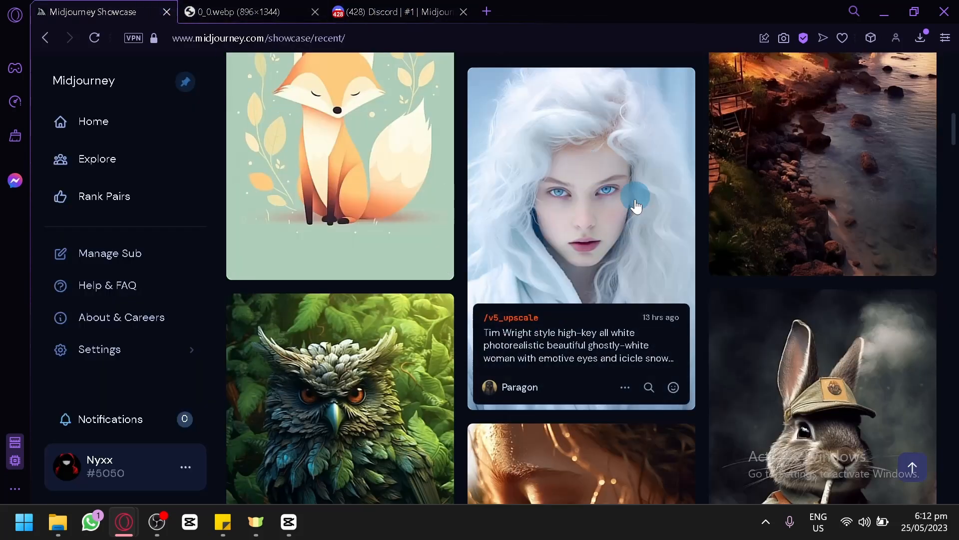
Start an /imagine command in Discord and insert the copied ghostly-white woman prompt, including --ar 2:3 --chaos 88 --s 800 --v 5.1.
left_click(382, 7)
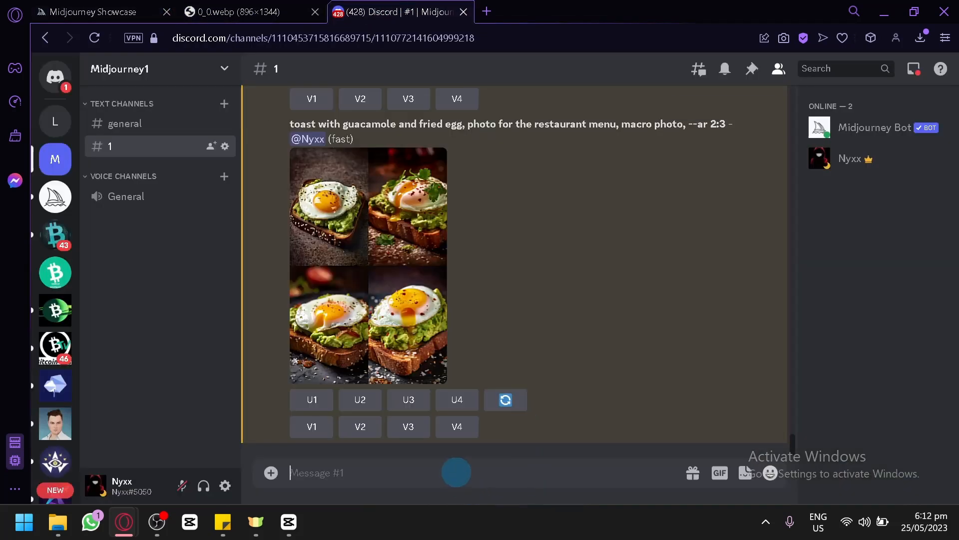
type("/im")
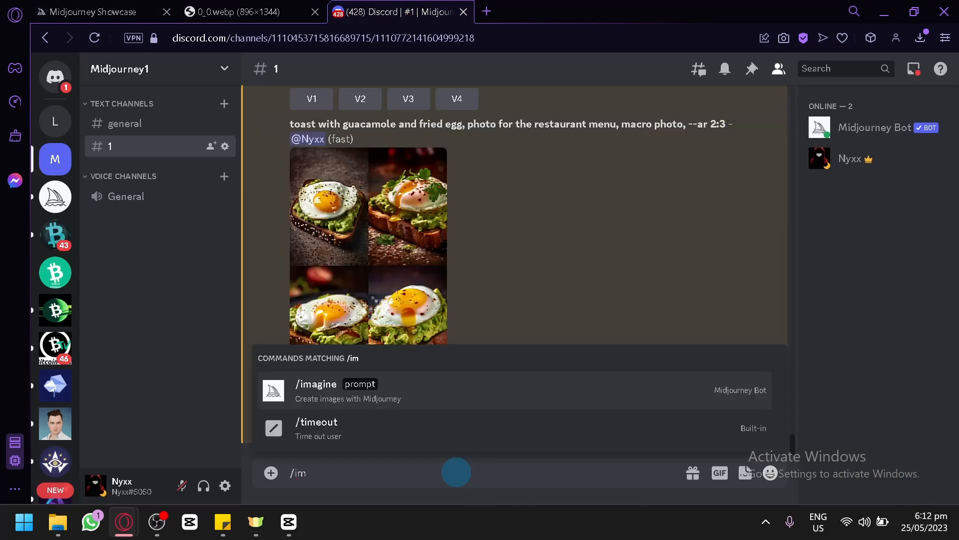
key("Tab")
type("Tim Wright style high-key all white photorealistic beautiful ghostly-white woman with emotive eyes and icicle snowy hair wearing white shiny outfit on a blue ice glacier during a whiteout-snowstorm, intricate detail, HDR --ar 2:3 --chaos 88 --s 800 --v 5.1")
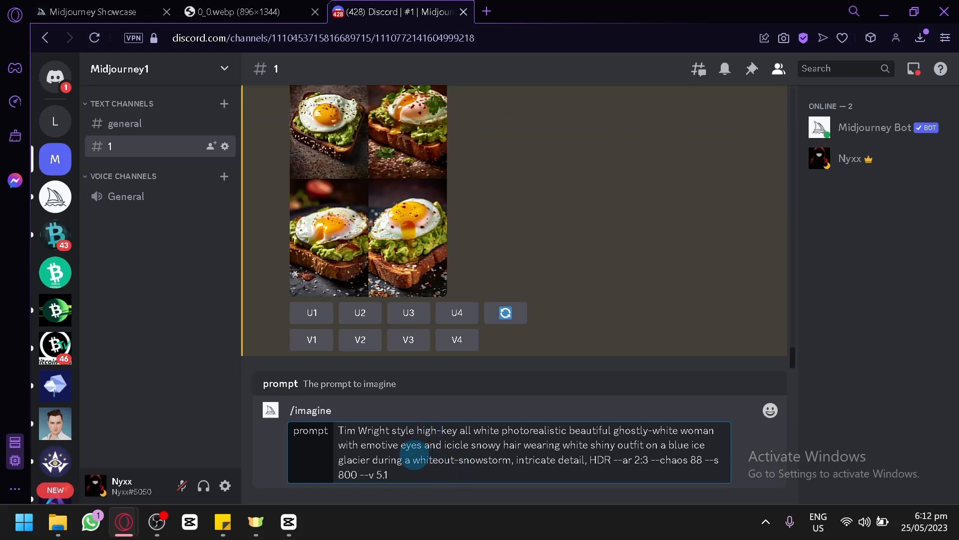
Reset the Midjourney settings in the earlier settings message and return to the newest messages.
scroll(465, 292, "up", 10)
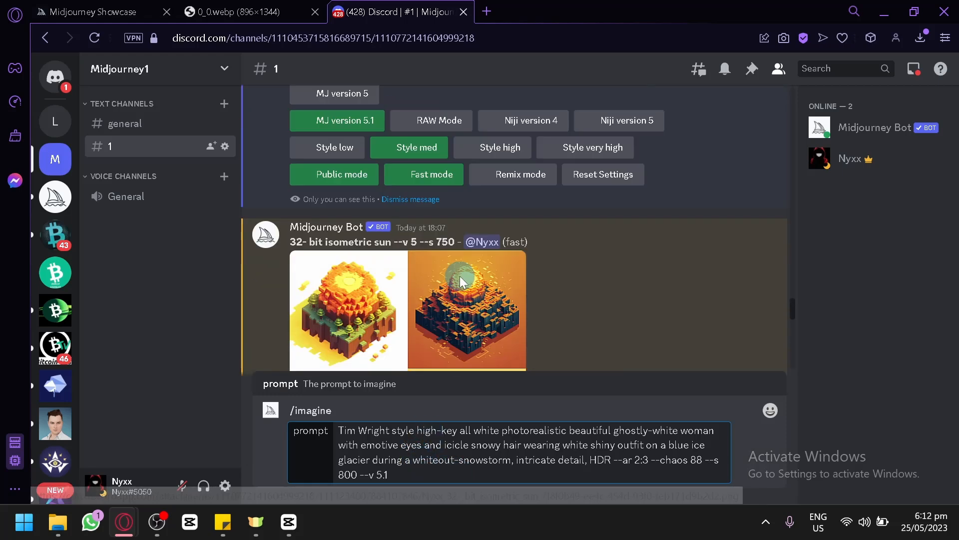
scroll(482, 274, "up", 10)
scroll(486, 266, "down", 8)
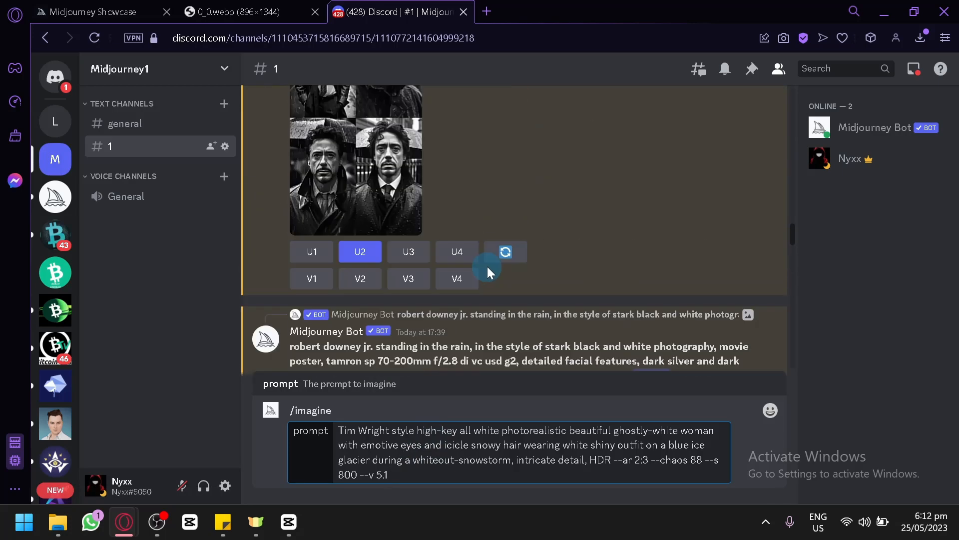
scroll(496, 256, "down", 10)
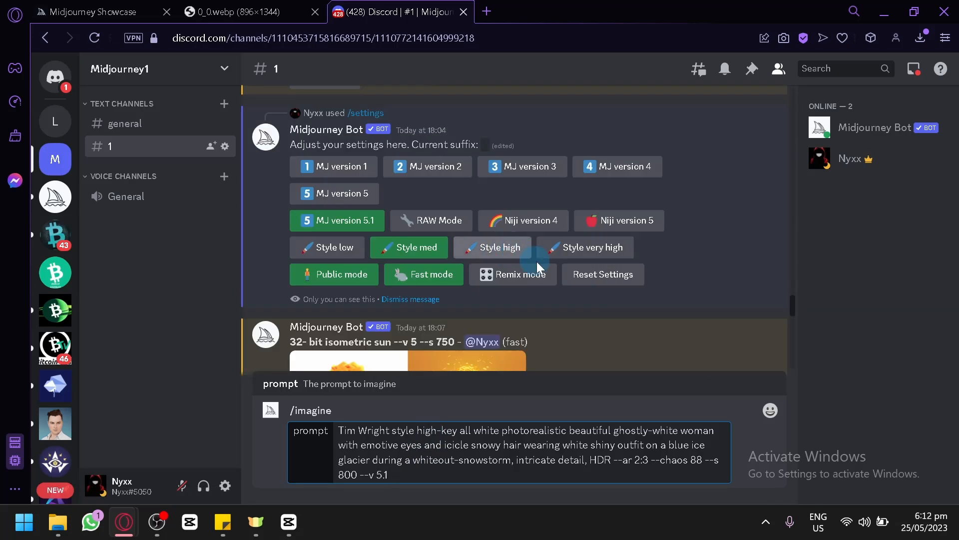
left_click(606, 271)
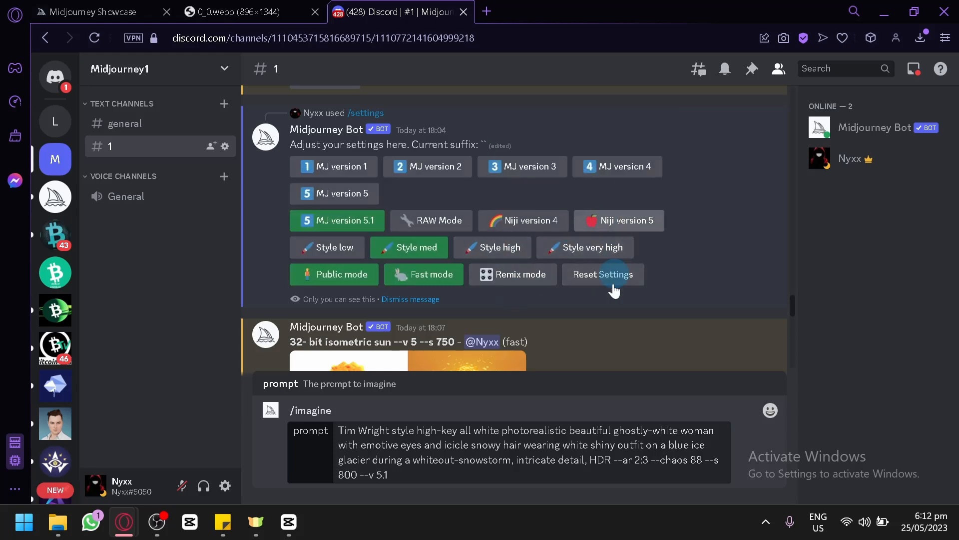
scroll(585, 305, "down", 5)
scroll(584, 308, "down", 10)
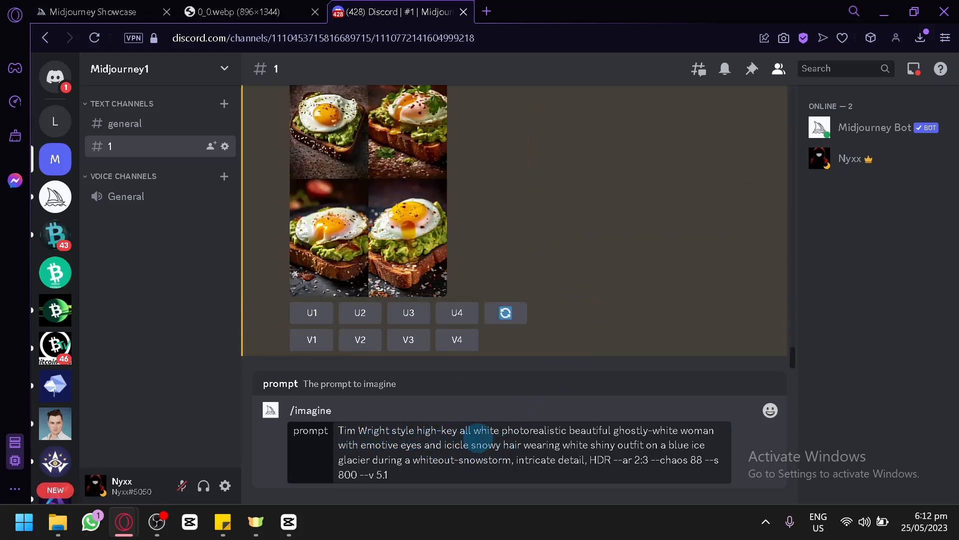
Replace "white" after "high-key all" in the prompt with "blue".
left_click(501, 430)
key("BackSpace")
key("BackSpace")
key("BackSpace")
key("BackSpace")
key("BackSpace")
key("BackSpace")
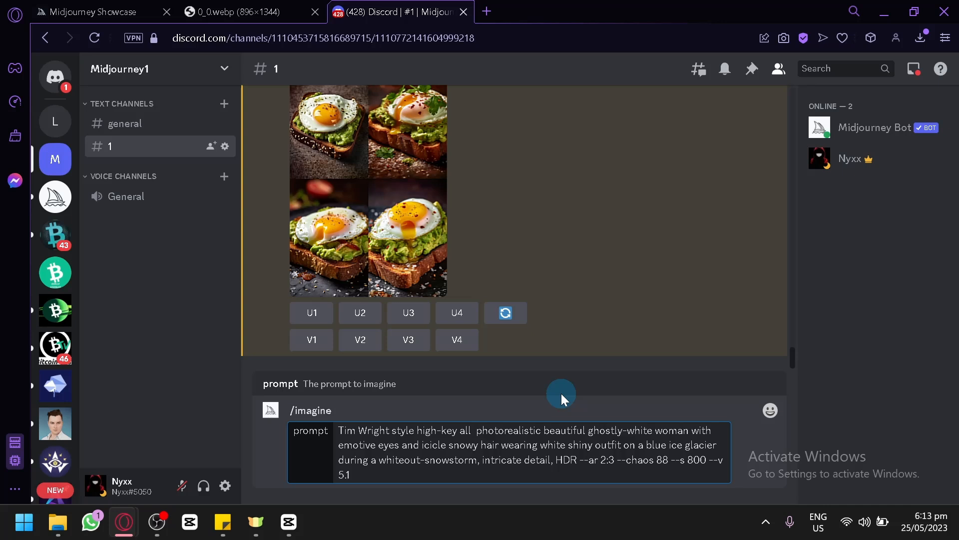
type("blue")
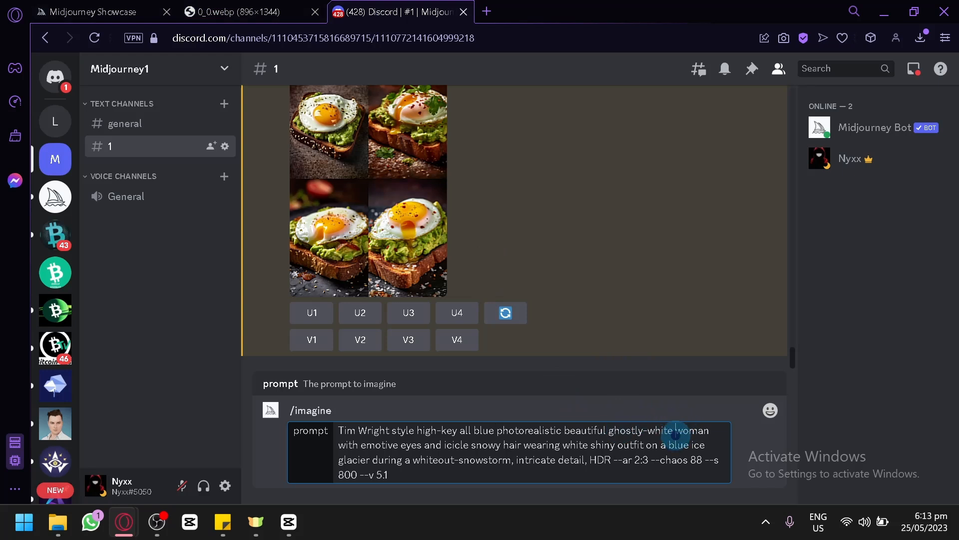
Change the prompt's subject to a man with red hair wearing a gold shiny outfit, and submit it.
double_click(676, 434)
type("ma")
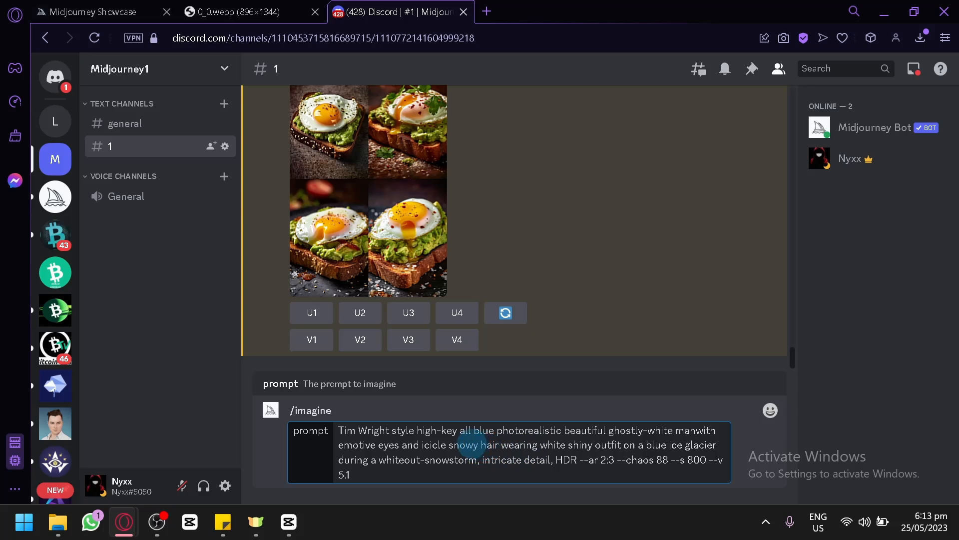
left_click_drag(478, 444, 447, 446)
type("red")
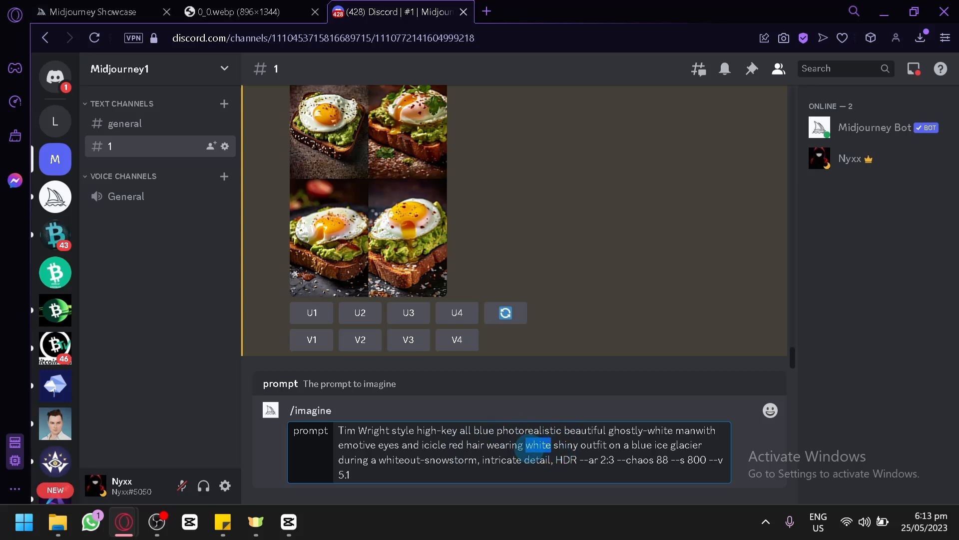
type("gold")
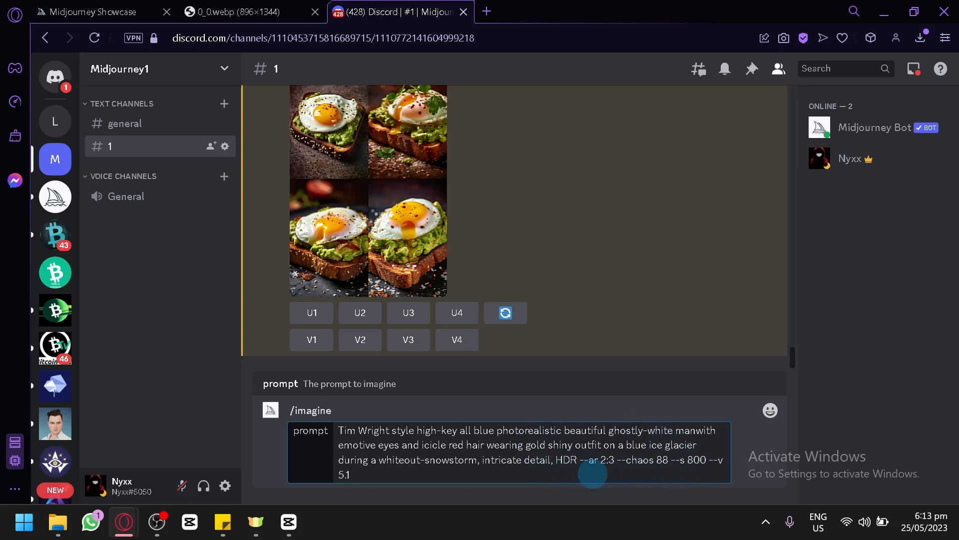
key("Return")
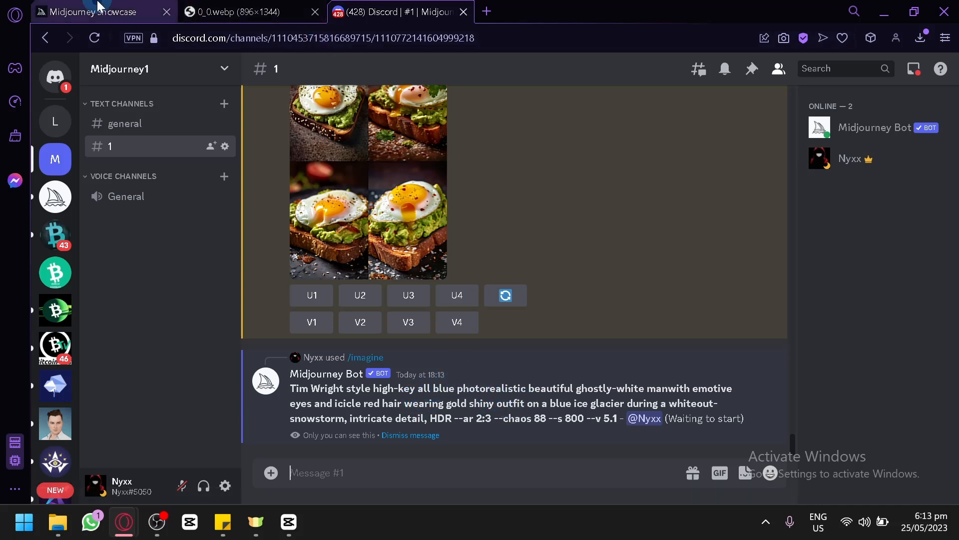
Look at the original ghostly-white woman image in the showcase again and check the new generation's progress in Discord.
left_click(95, 12)
mouse_move(606, 200)
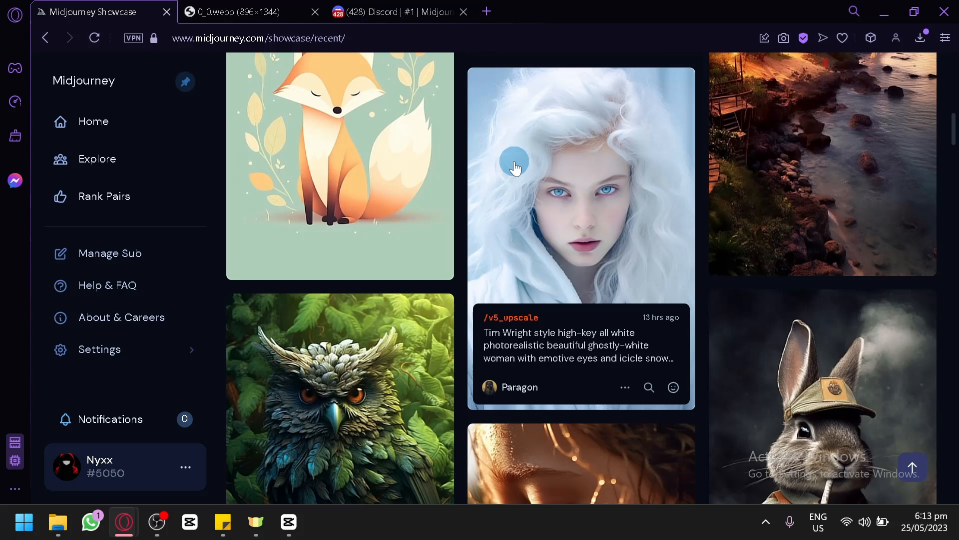
left_click(395, 11)
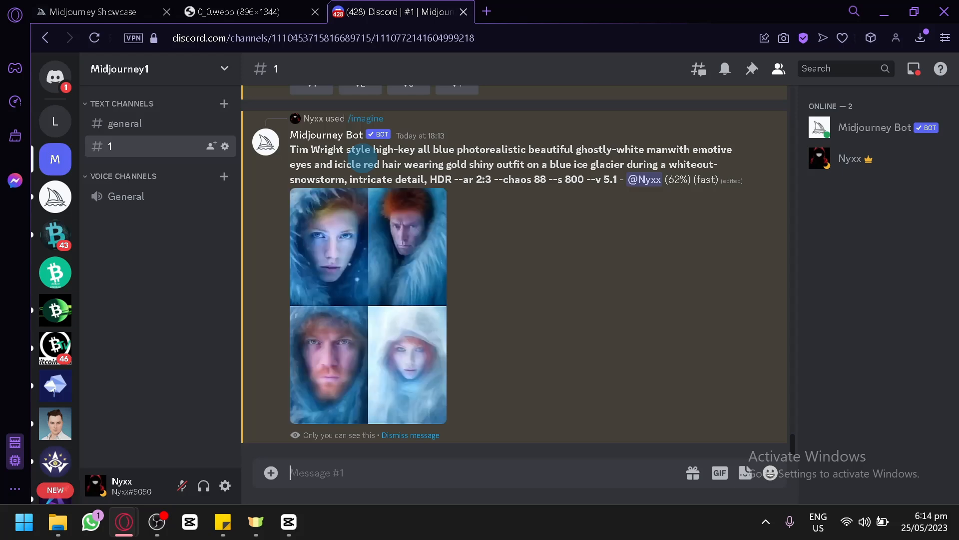
Browse more images in the Midjourney showcase while the generation runs, and return to the Discord channel.
left_click(103, 11)
mouse_move(632, 382)
scroll(539, 241, "down", 10)
scroll(542, 203, "down", 5)
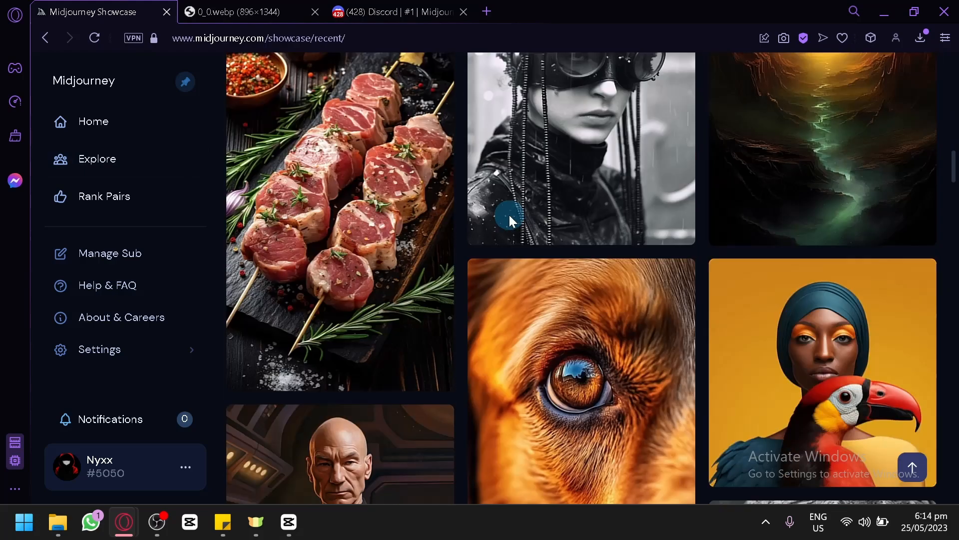
scroll(509, 215, "down", 6)
scroll(411, 131, "down", 6)
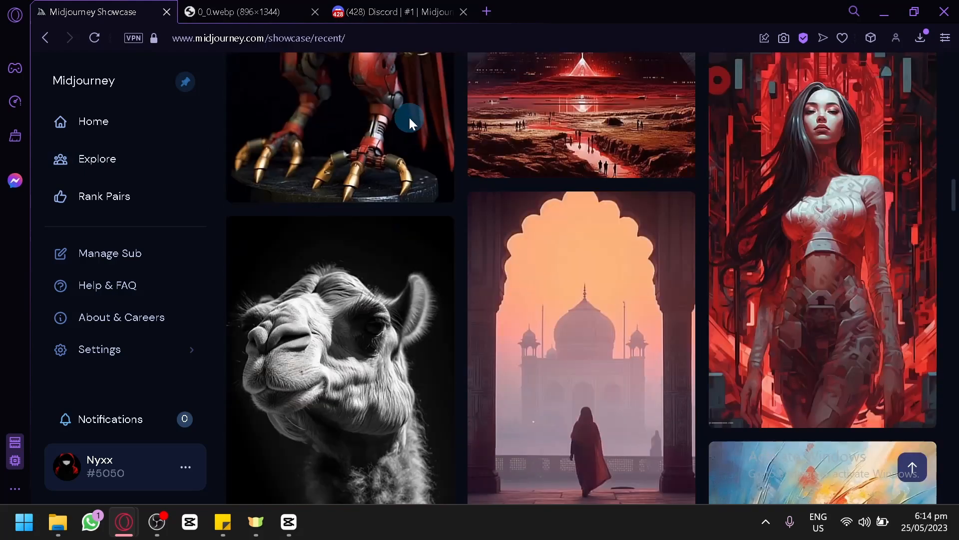
left_click(402, 6)
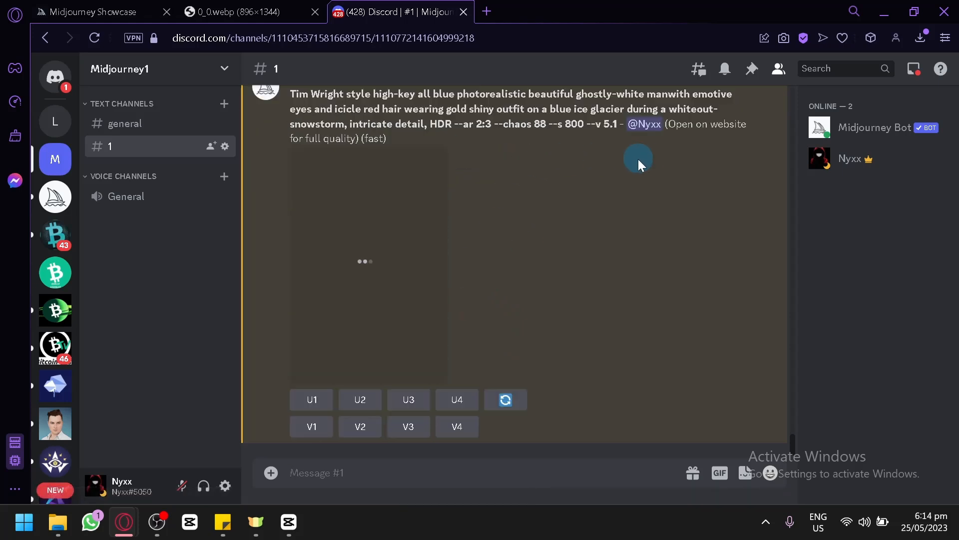
View the finished red-haired man grid enlarged, and upscale images 1 and 3.
left_click(425, 236)
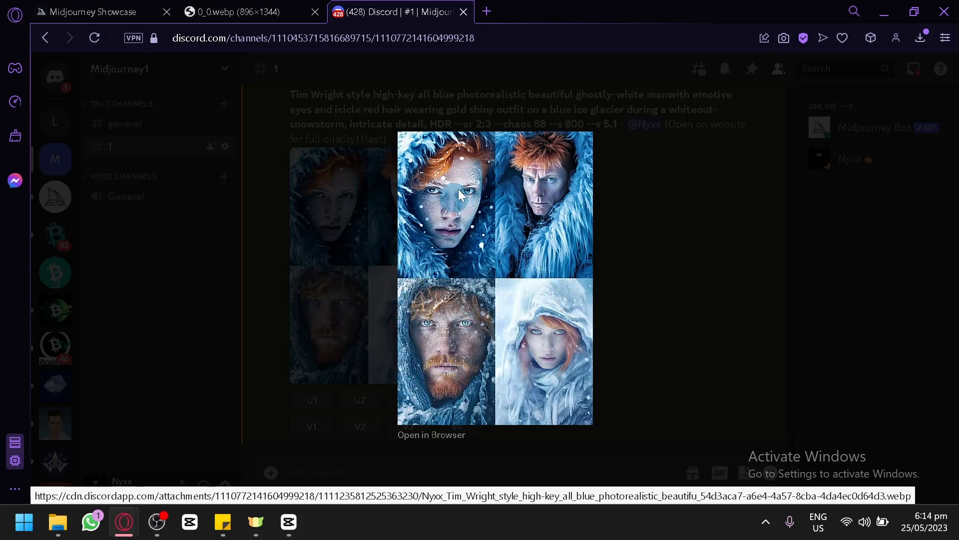
left_click(665, 306)
left_click(333, 403)
left_click(408, 399)
left_click(418, 251)
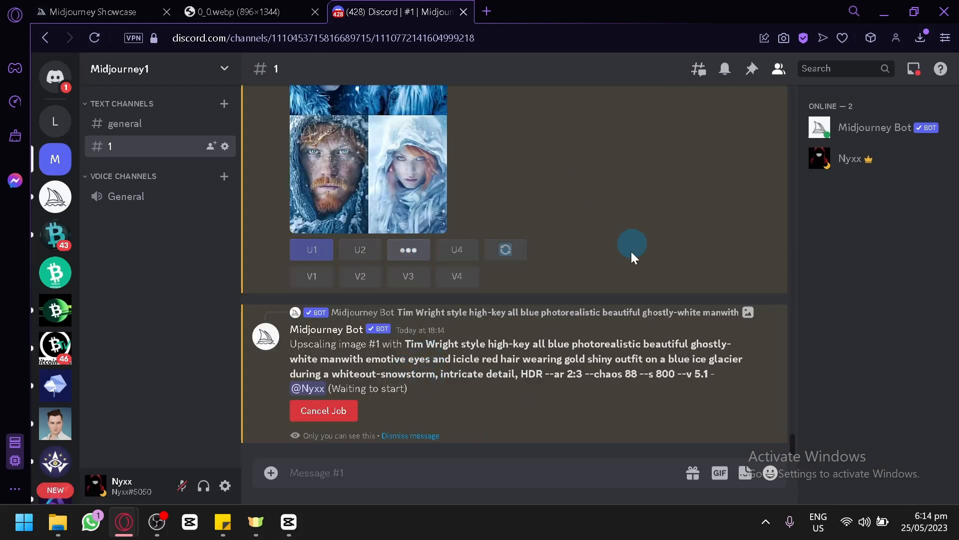
Open the original white-haired woman image from the showcase at full size in its own tab, and return to Discord.
left_click(252, 11)
left_click(128, 11)
scroll(608, 332, "down", 15)
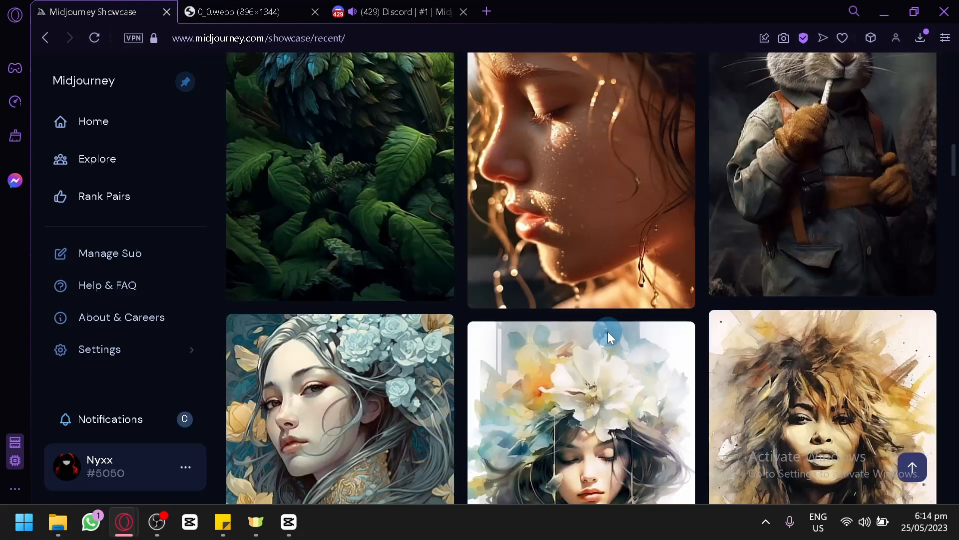
scroll(607, 332, "down", 4)
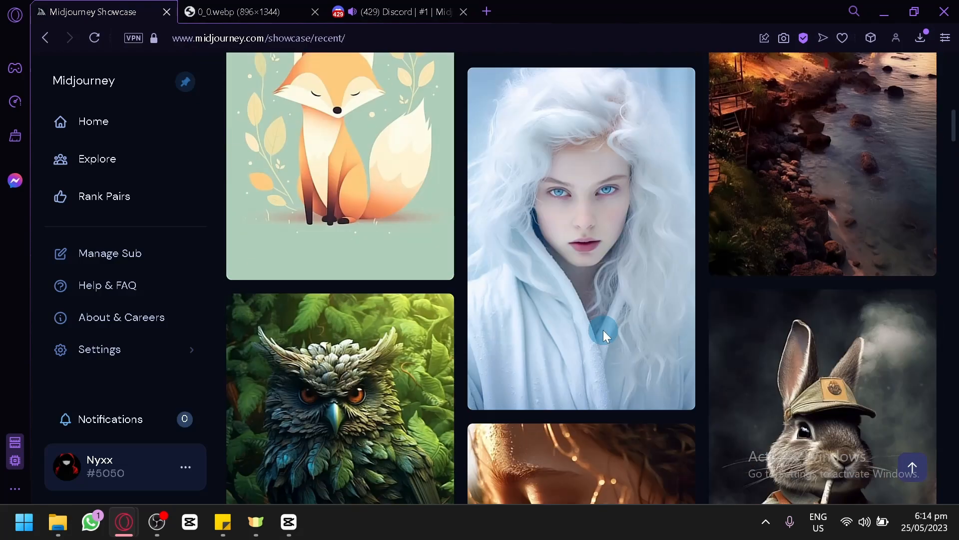
left_click(595, 234)
left_click(582, 10)
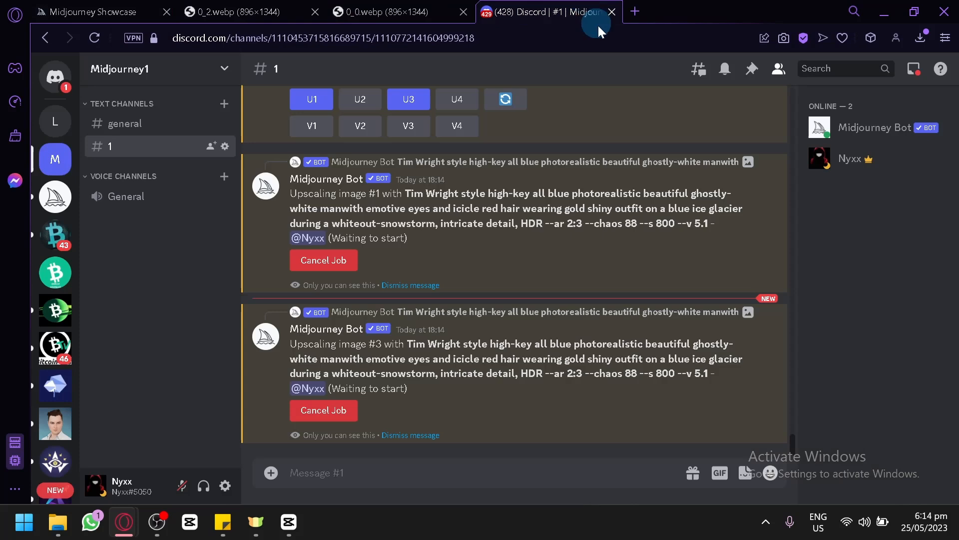
Check the upscaling progress, and close the browser tab holding the fried-egg toast image.
scroll(525, 286, "up", 3)
scroll(525, 286, "down", 3)
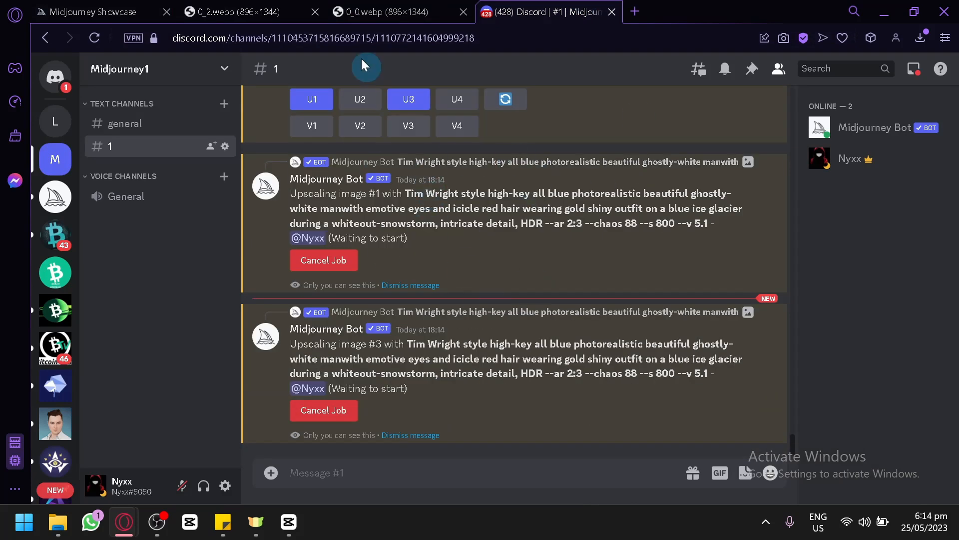
left_click(310, 7)
left_click_drag(362, 6, 214, 5)
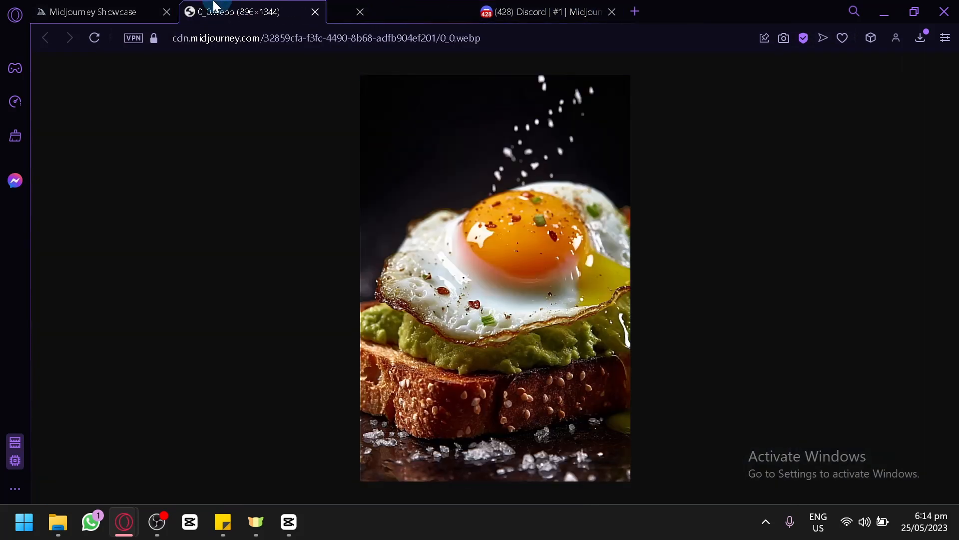
left_click(317, 14)
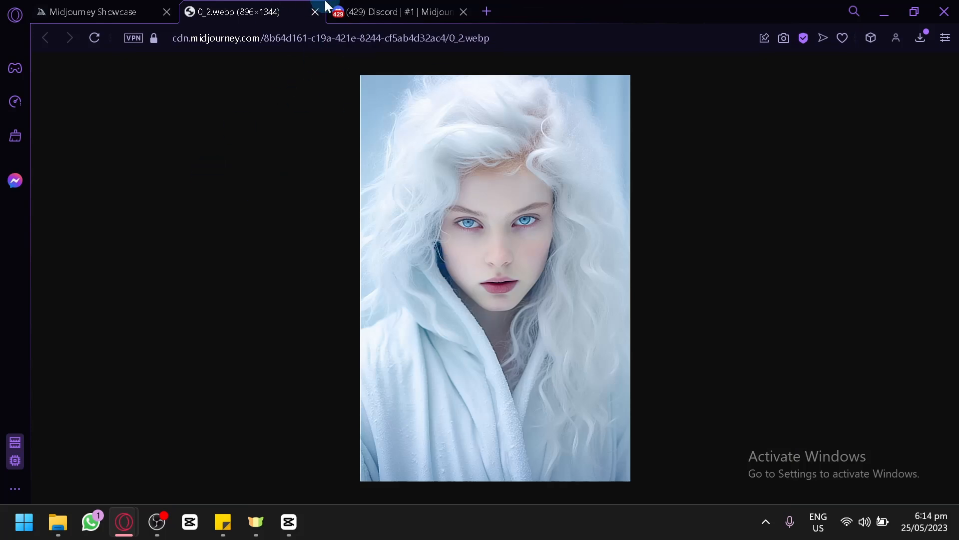
Open the upscaled image of the red-haired man in blue fur in a browser tab beside the original image.
left_click(400, 7)
scroll(403, 293, "up", 3)
scroll(403, 294, "down", 3)
left_click(404, 294)
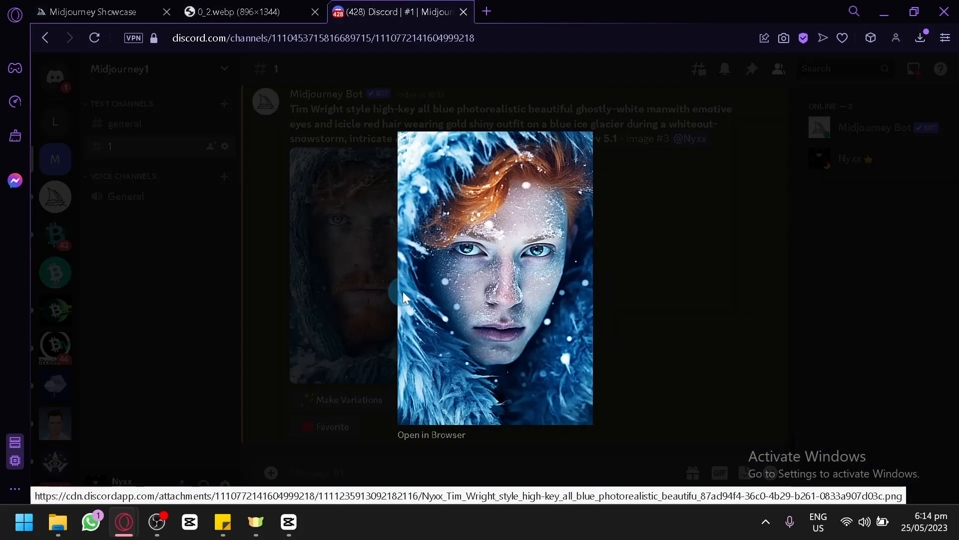
left_click(456, 435)
left_click_drag(557, 9, 366, 6)
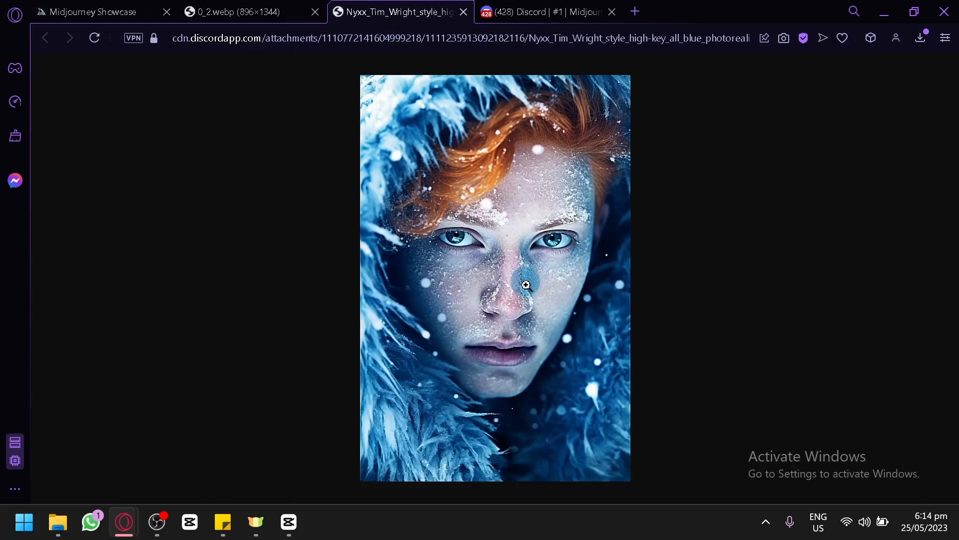
Compare close-ups of the original white-haired woman and the generated red-haired man in blue fur.
left_click(526, 285)
left_click(237, 6)
left_click(505, 240)
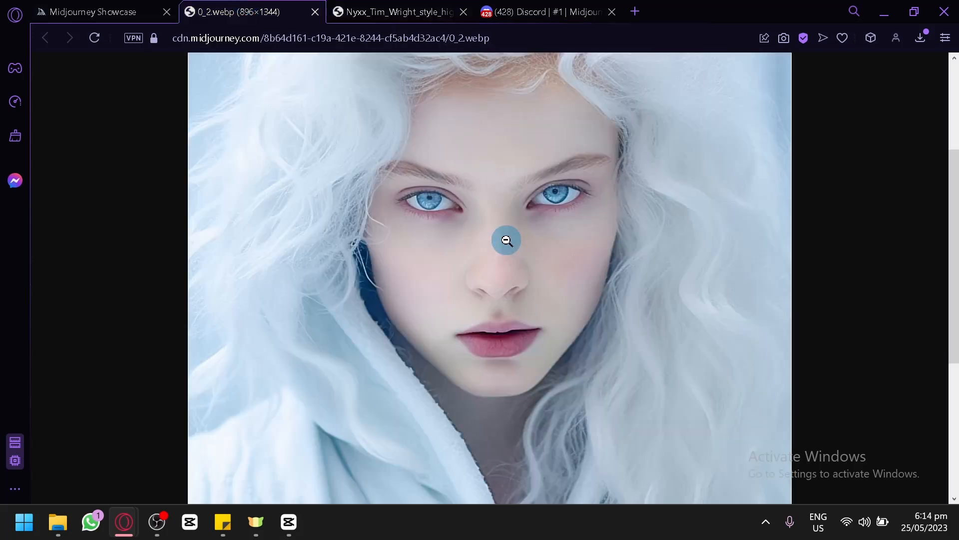
left_click(406, 9)
scroll(541, 214, "up", 5)
scroll(575, 265, "down", 3)
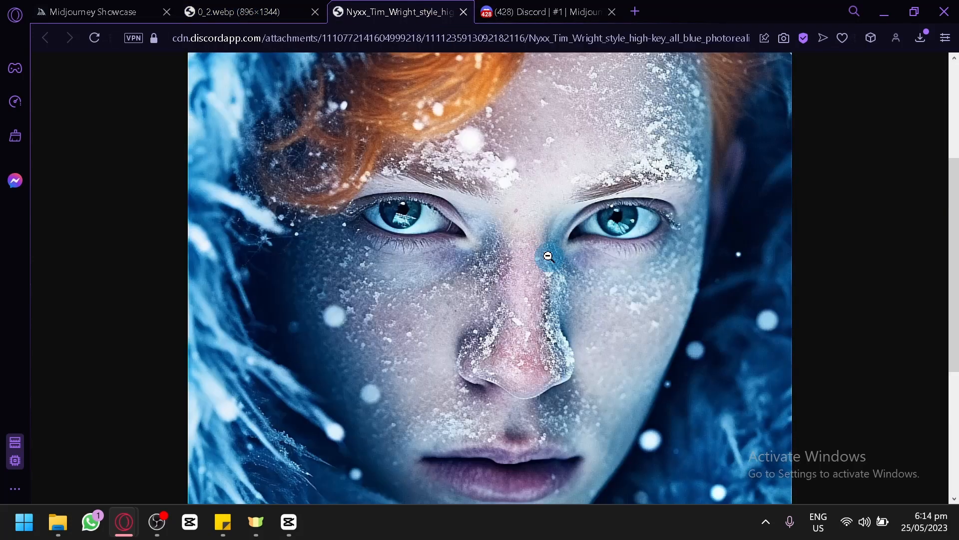
left_click(547, 257)
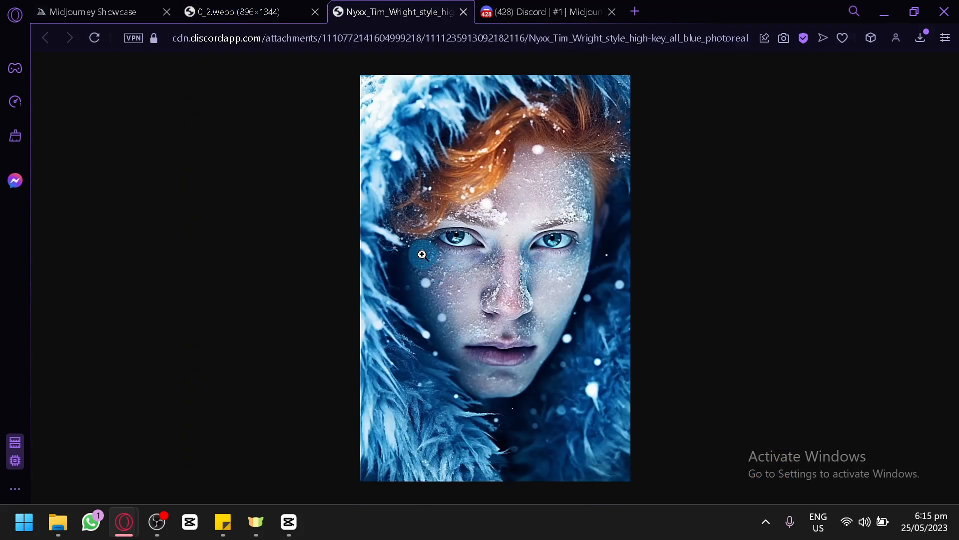
left_click(520, 264)
left_click(272, 6)
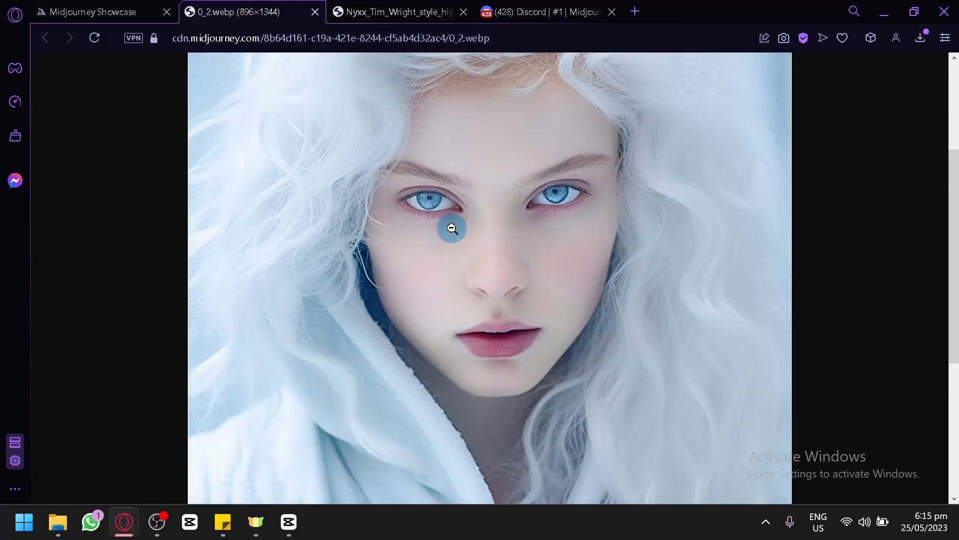
left_click(549, 184)
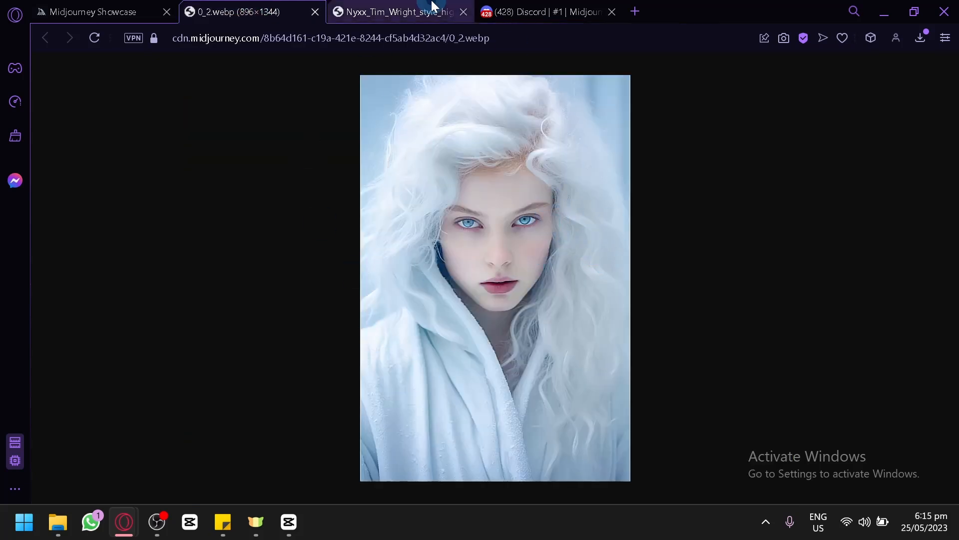
Examine the hair, eyes, skin and fur of the man in blue fur up close, and look back at the original.
left_click(394, 11)
left_click(569, 271)
left_click(531, 272)
scroll(528, 225, "up", 5)
left_click(529, 226)
left_click(489, 303)
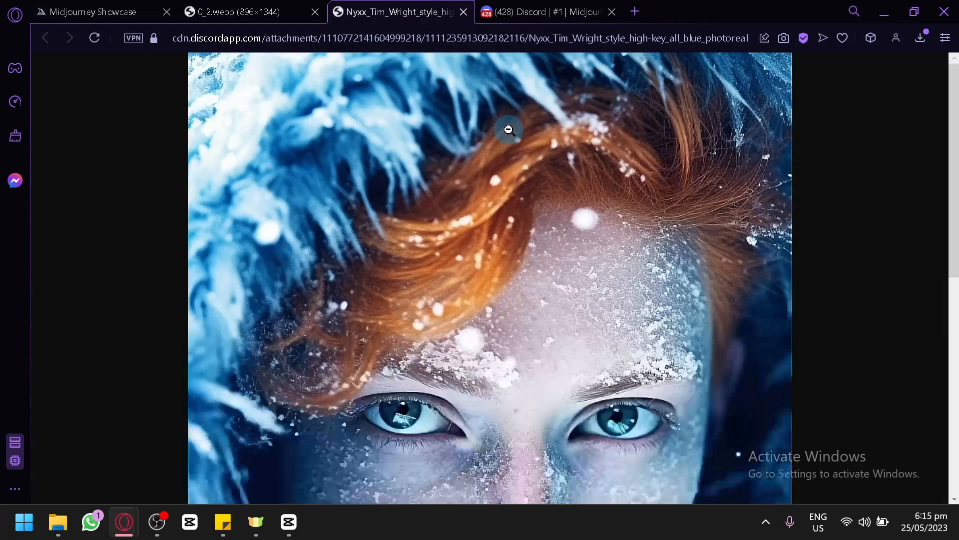
scroll(599, 205, "down", 10)
scroll(559, 182, "up", 6)
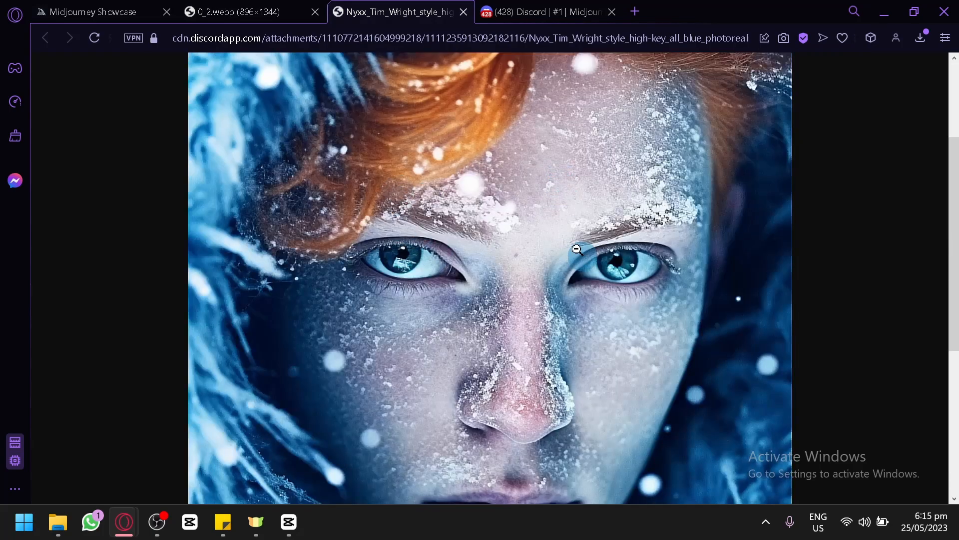
scroll(573, 275, "down", 5)
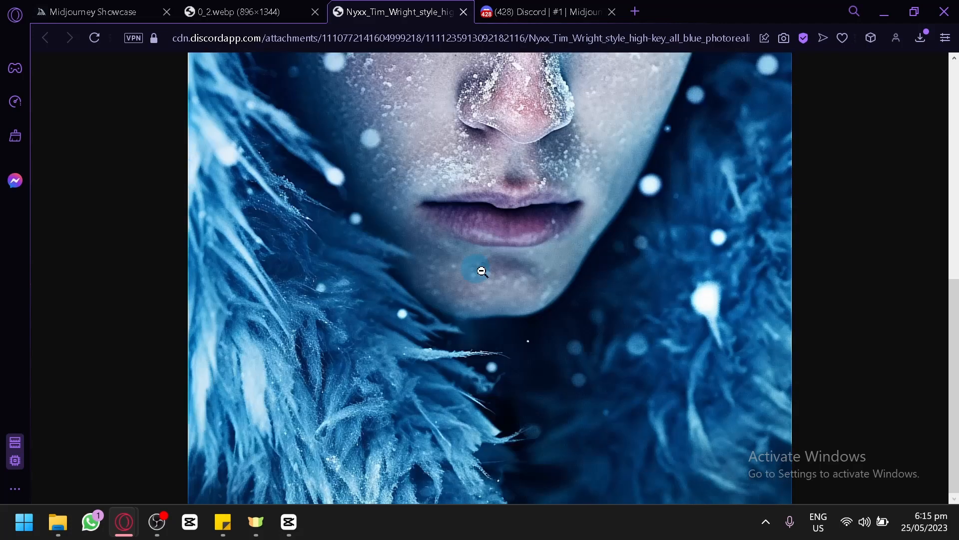
left_click(627, 248)
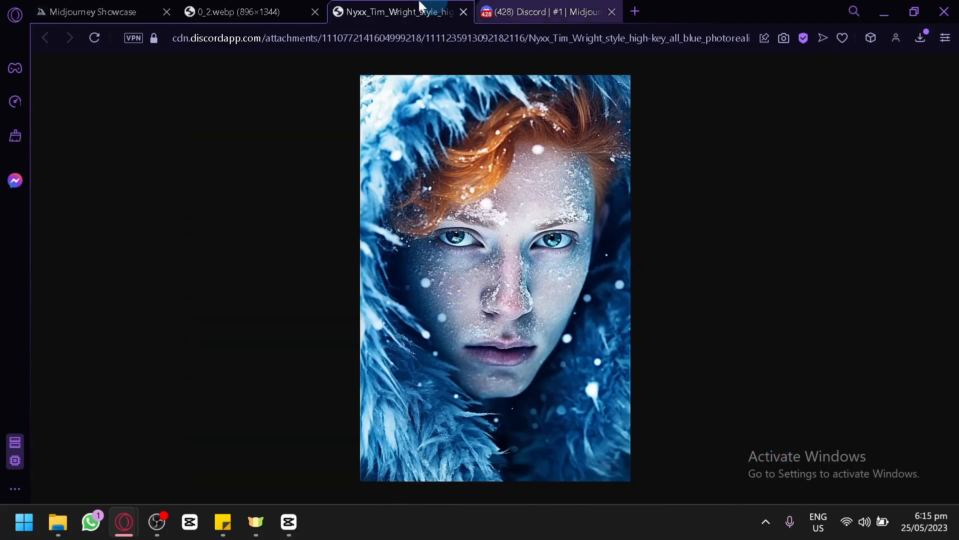
left_click(245, 11)
Close the image preview in Discord and open the upscaled bearded man, Image #3, in a browser tab.
left_click(536, 3)
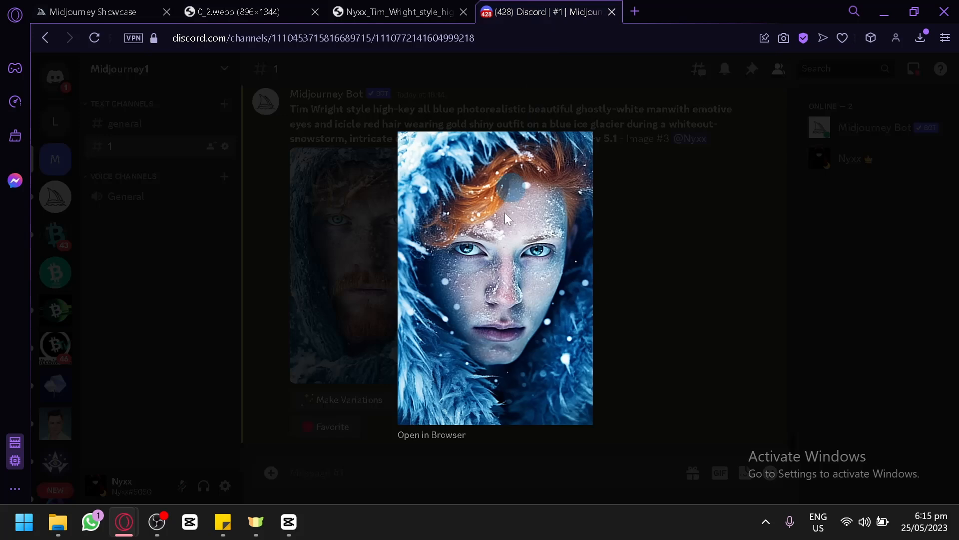
left_click(686, 230)
left_click(384, 246)
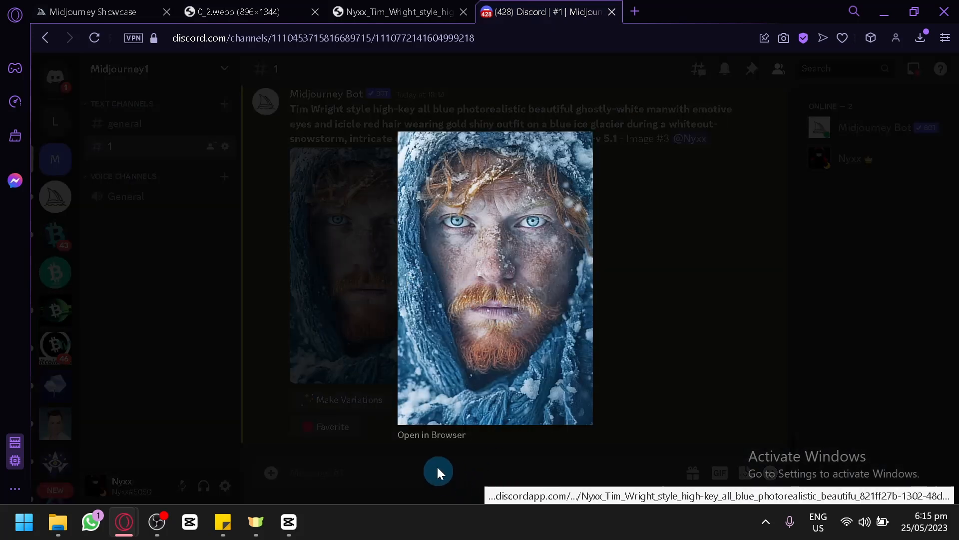
left_click(434, 434)
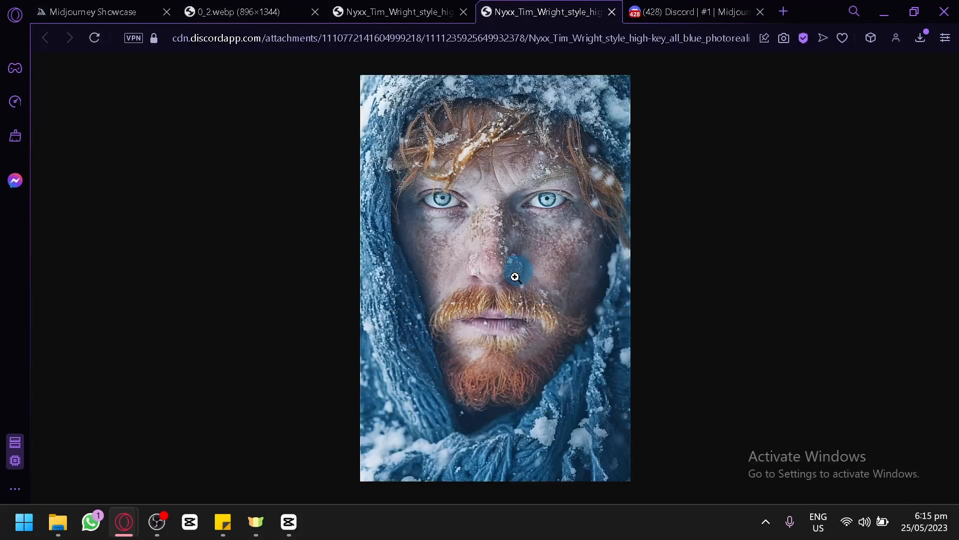
Examine the bearded man's beard, hair and eyes at full magnification, and return to the whole image.
left_click(497, 268)
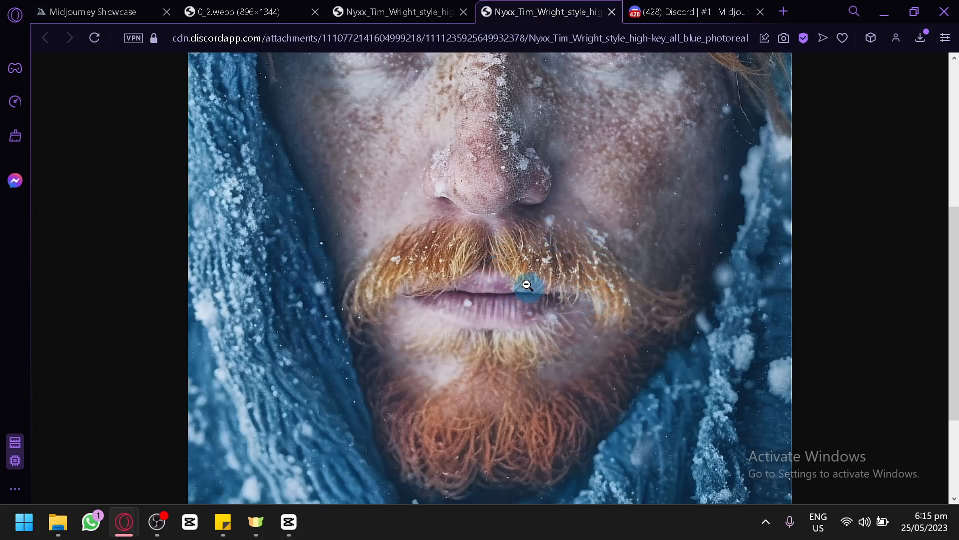
scroll(532, 291, "up", 5)
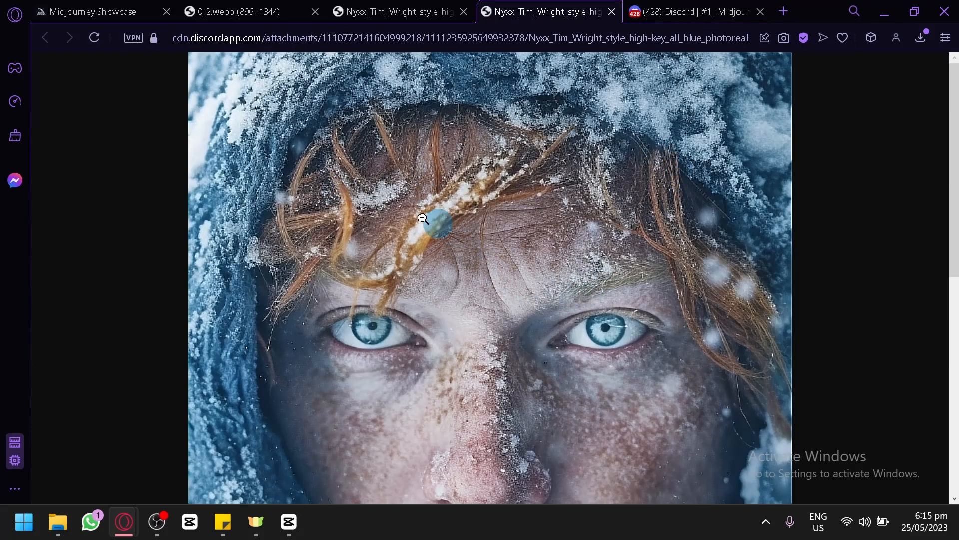
scroll(662, 279, "down", 5)
left_click(602, 250)
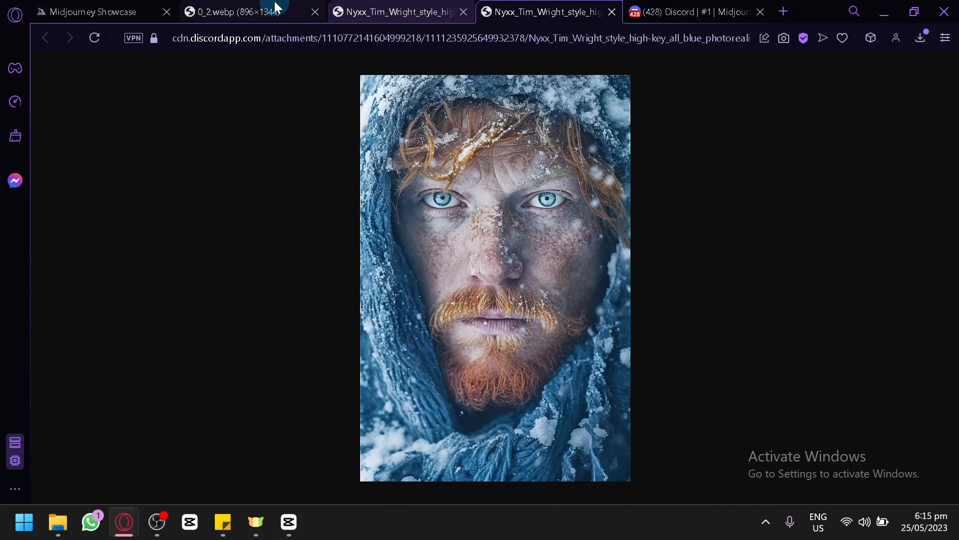
Compare the original white-haired woman with the two generated men, revisit the showcase, and return to the Discord channel.
left_click(275, 10)
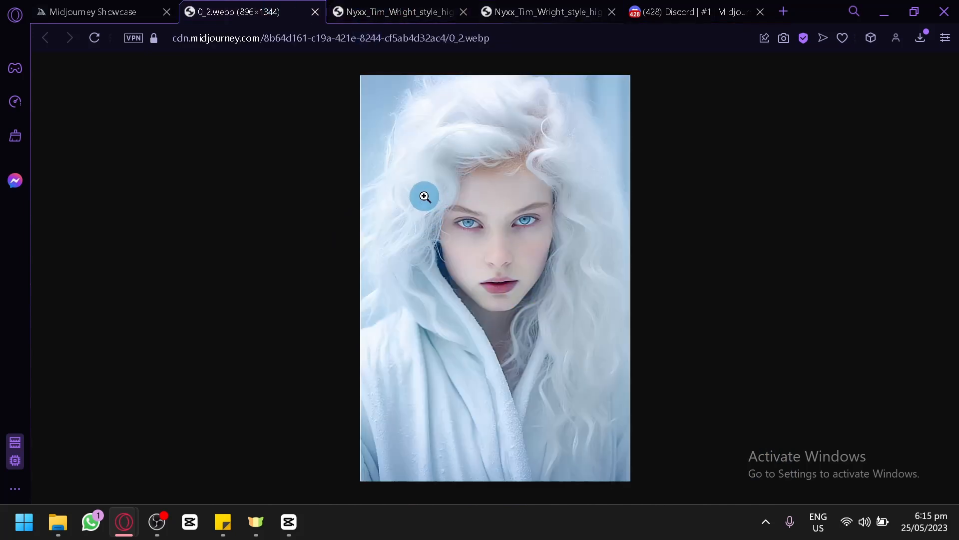
left_click(456, 6)
left_click(514, 9)
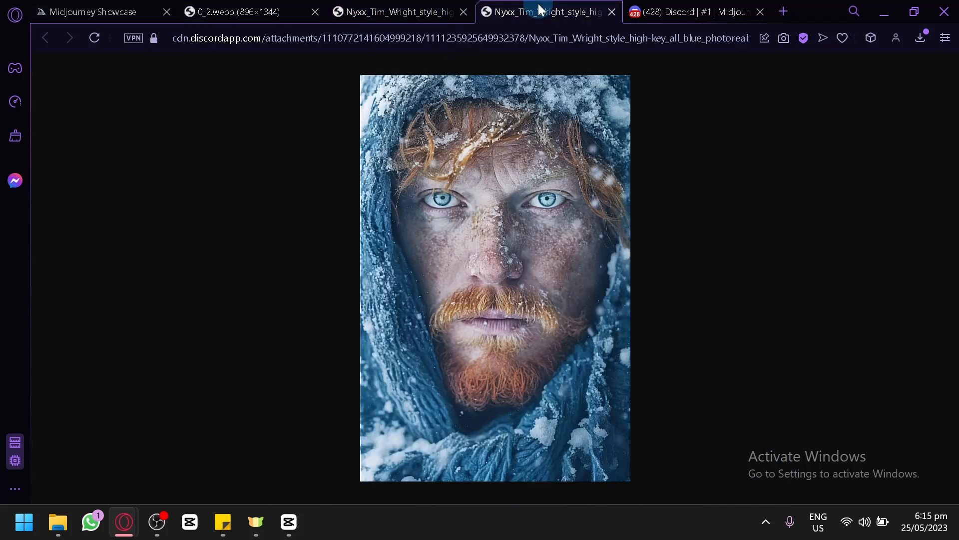
left_click(298, 6)
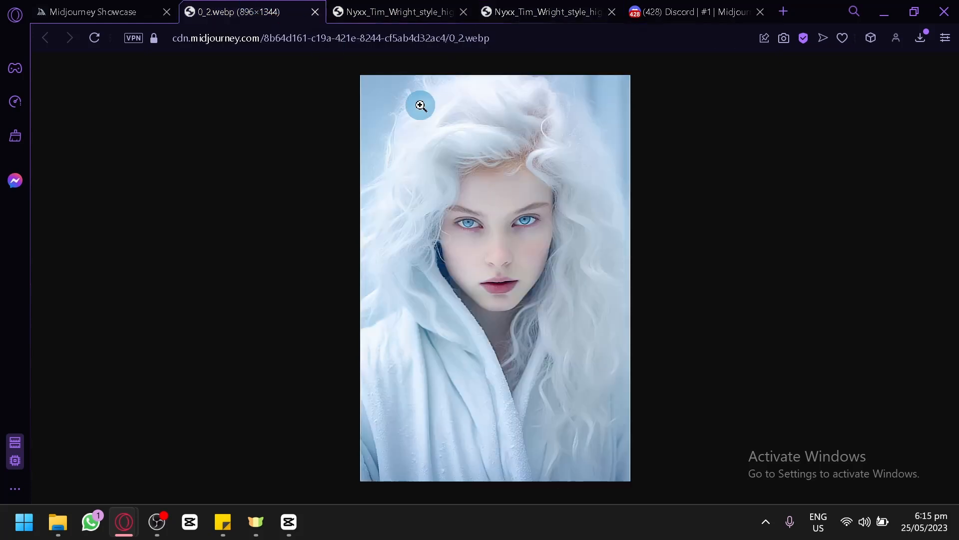
left_click(541, 10)
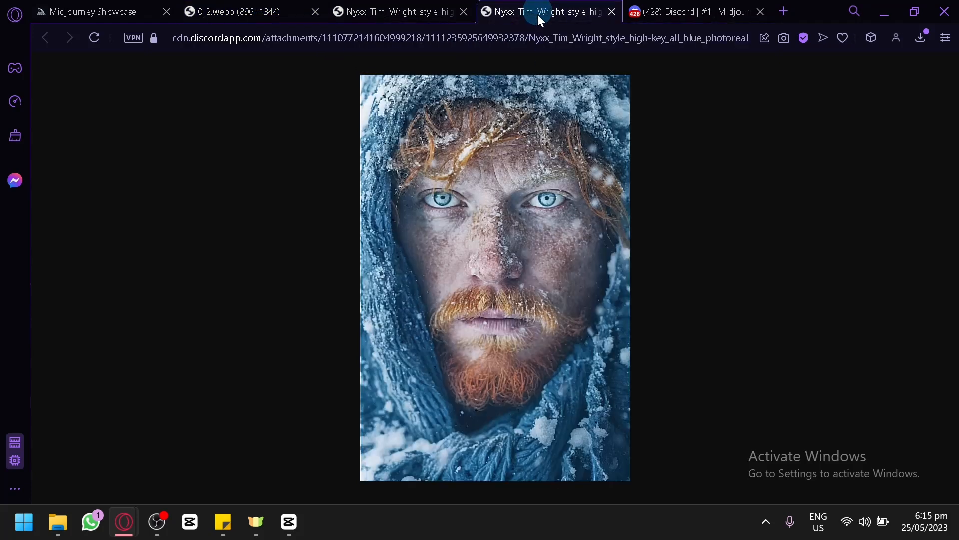
left_click(154, 7)
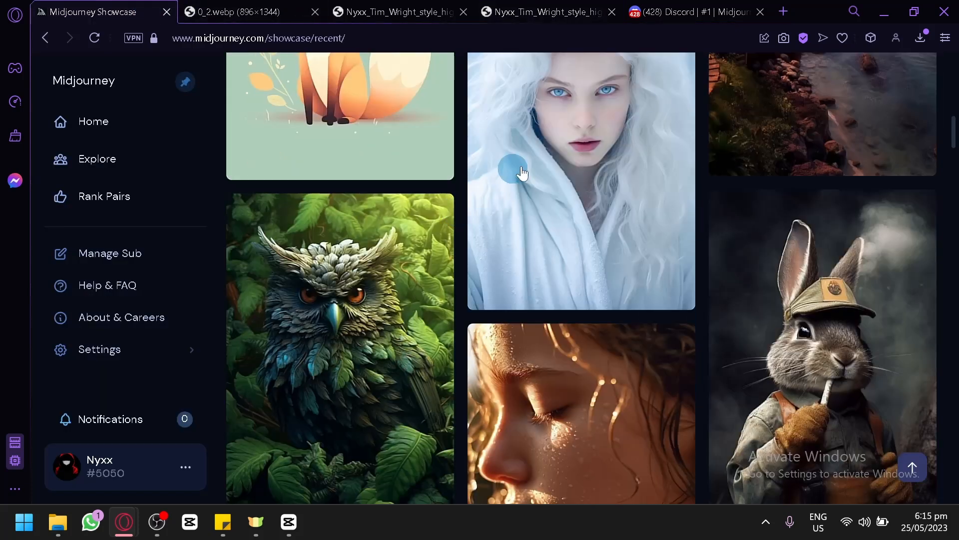
left_click(669, 10)
left_click(669, 299)
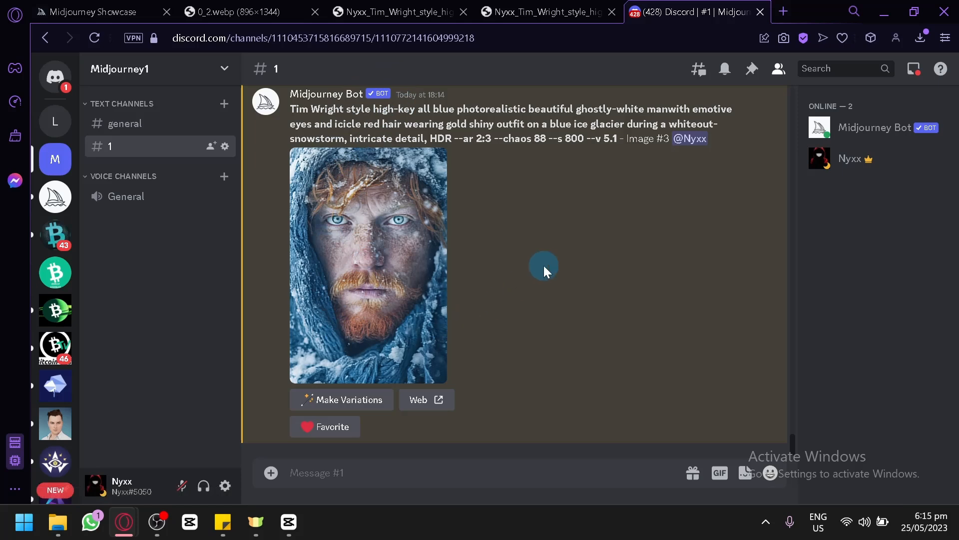
left_click(157, 522)
left_click(157, 521)
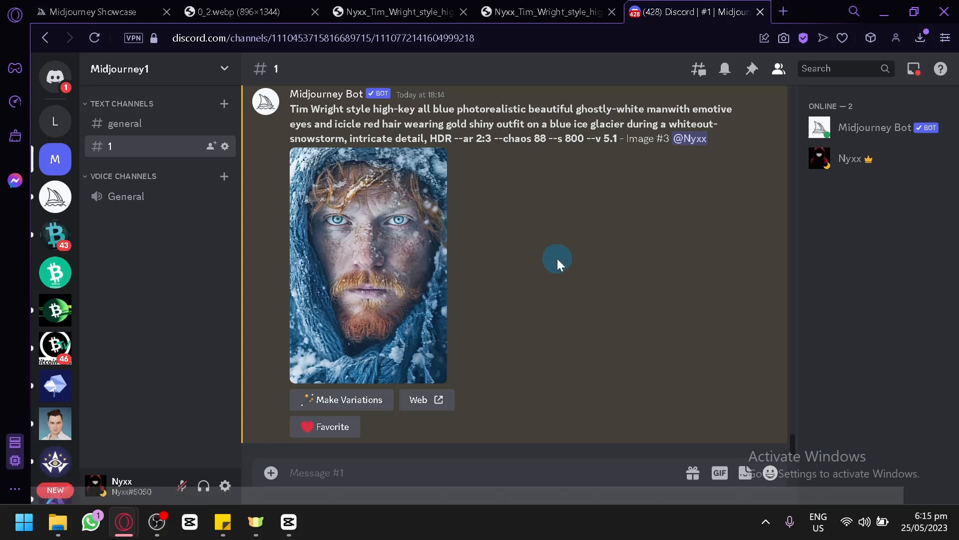